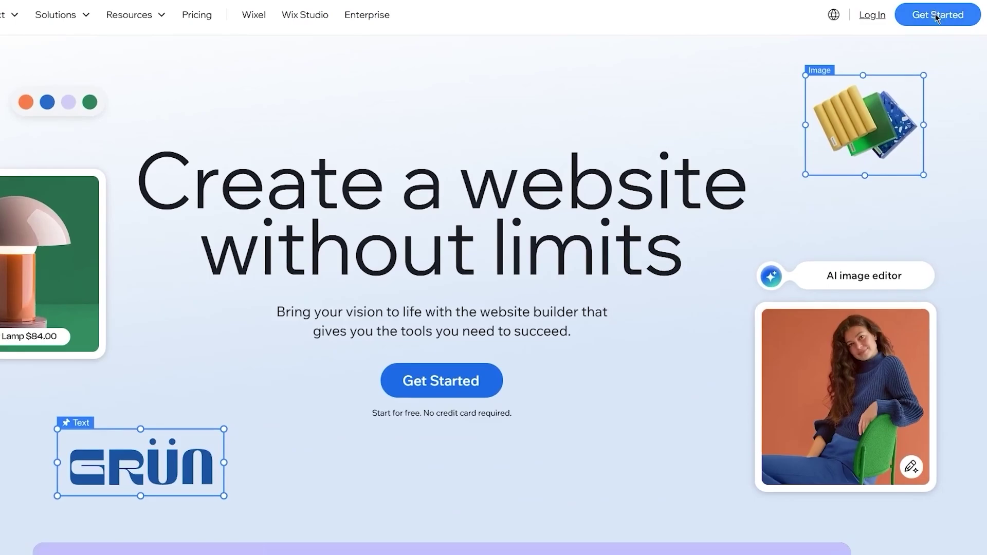
- Start creating a new website with Get Started on the Wix homepage
left_click(937, 15)
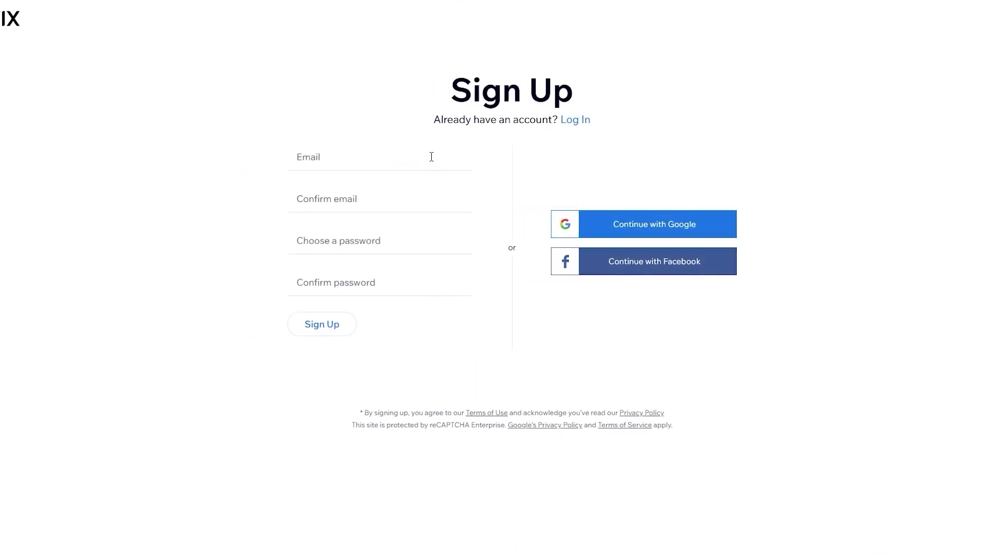
- Fill in the sign-up email, its confirmation and a matching account password, then submit
left_click(432, 157)
right_click(390, 155)
left_click(423, 234)
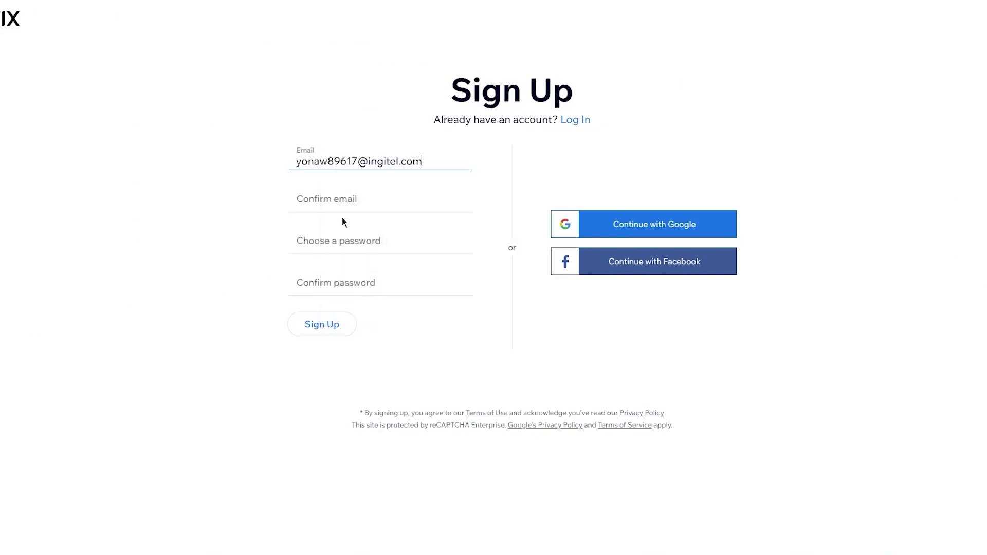
left_click(332, 201)
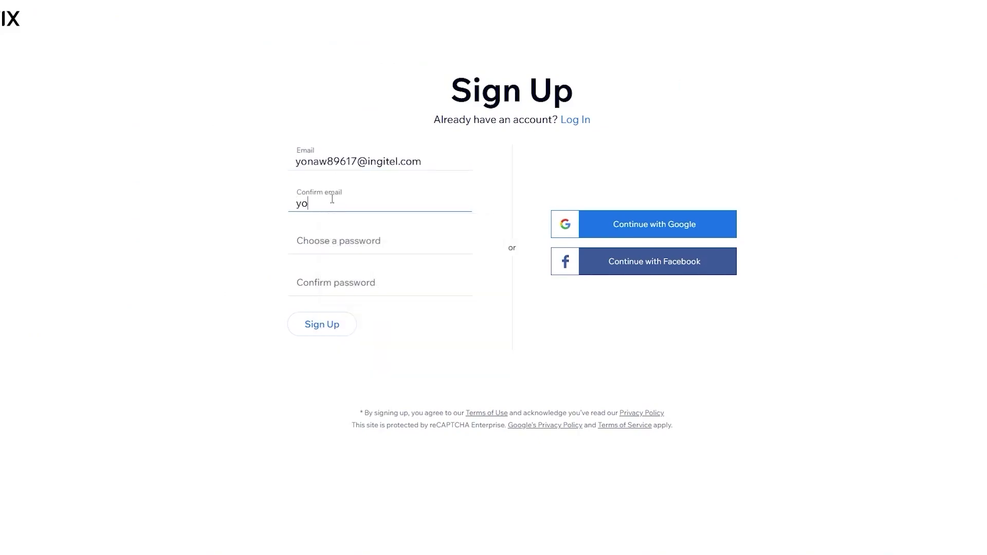
left_click(399, 239)
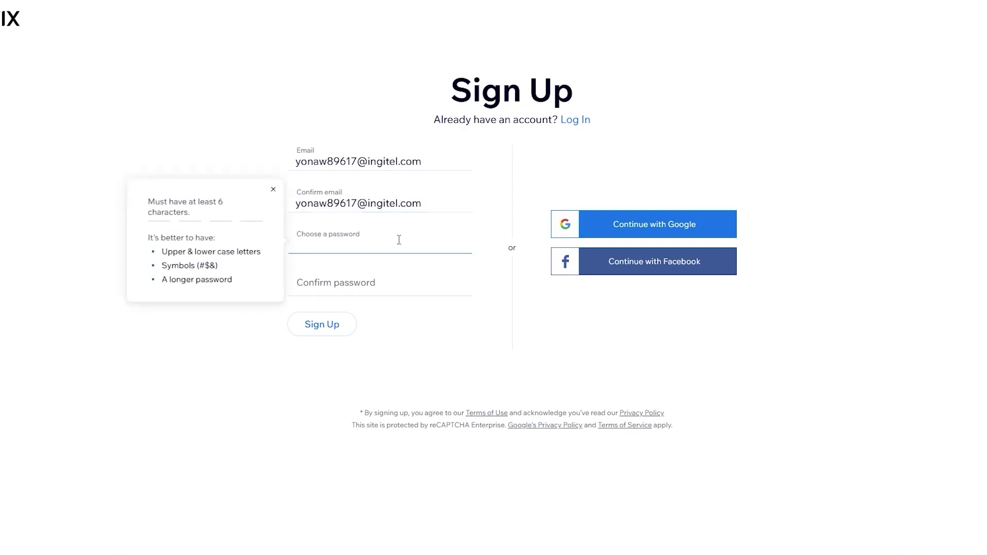
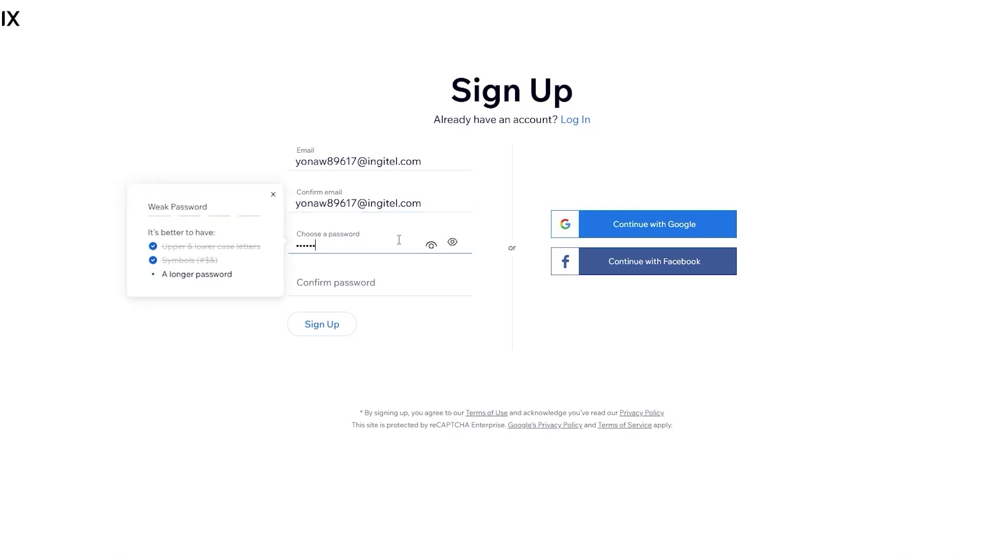
left_click(358, 276)
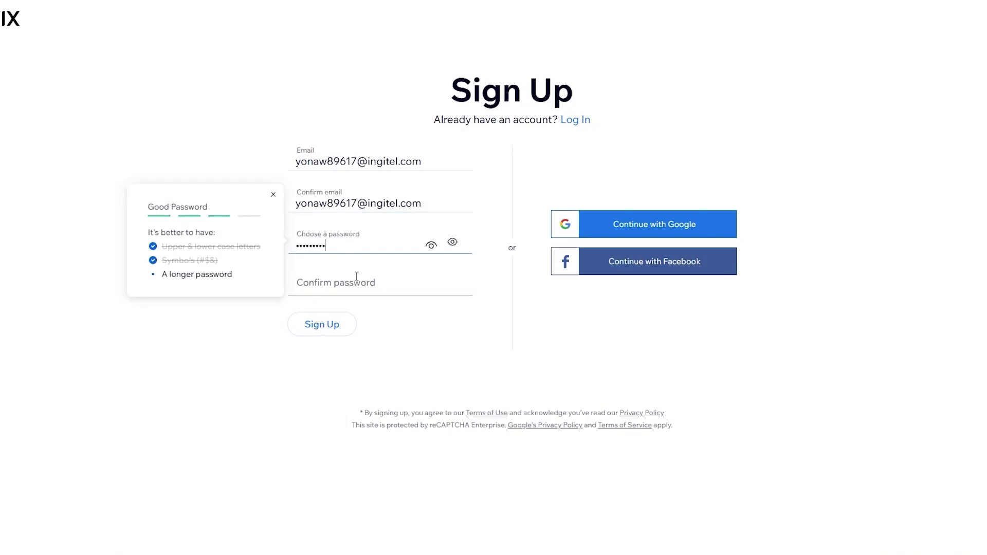
type("Y")
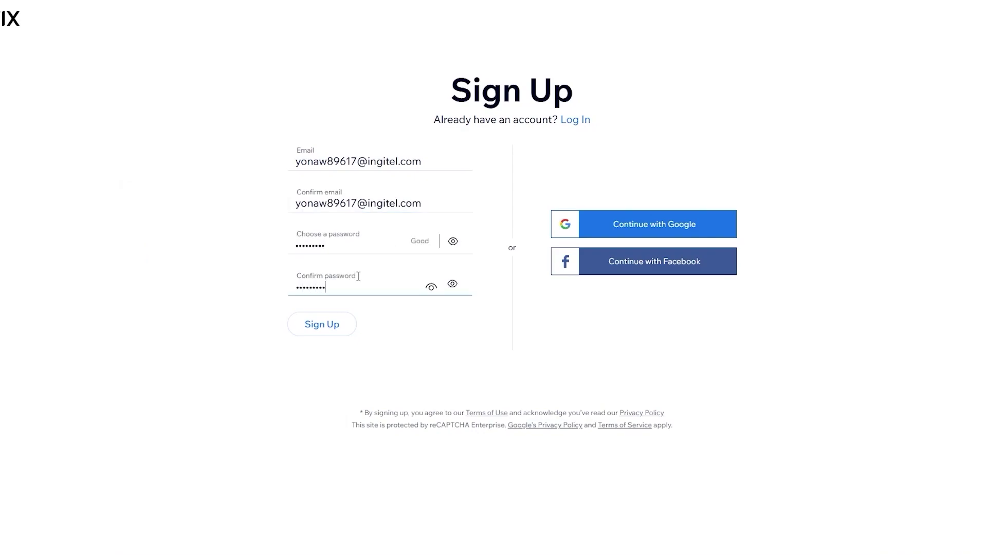
left_click(329, 327)
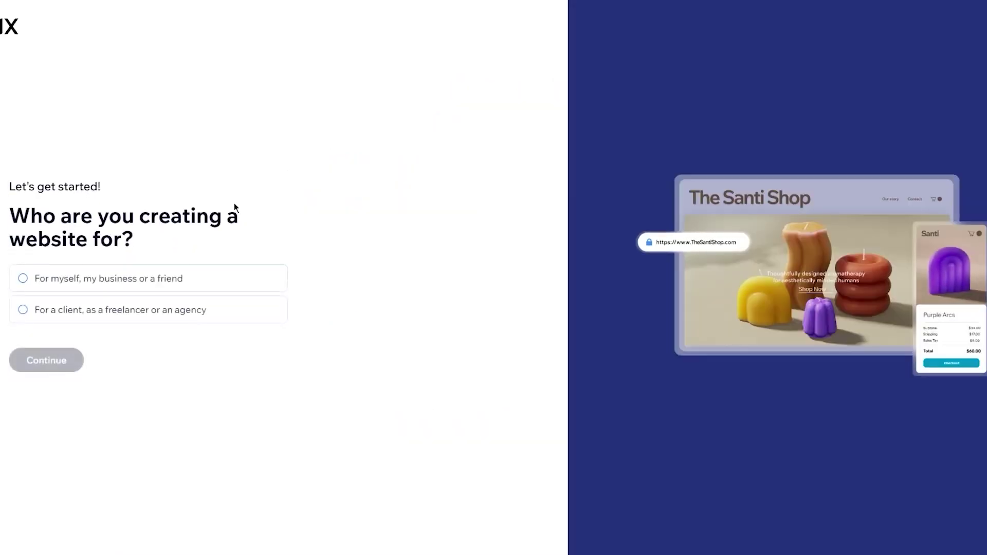
- Answer that the site is for 'myself, my business or a friend' and continue
left_click_drag(9, 212, 190, 238)
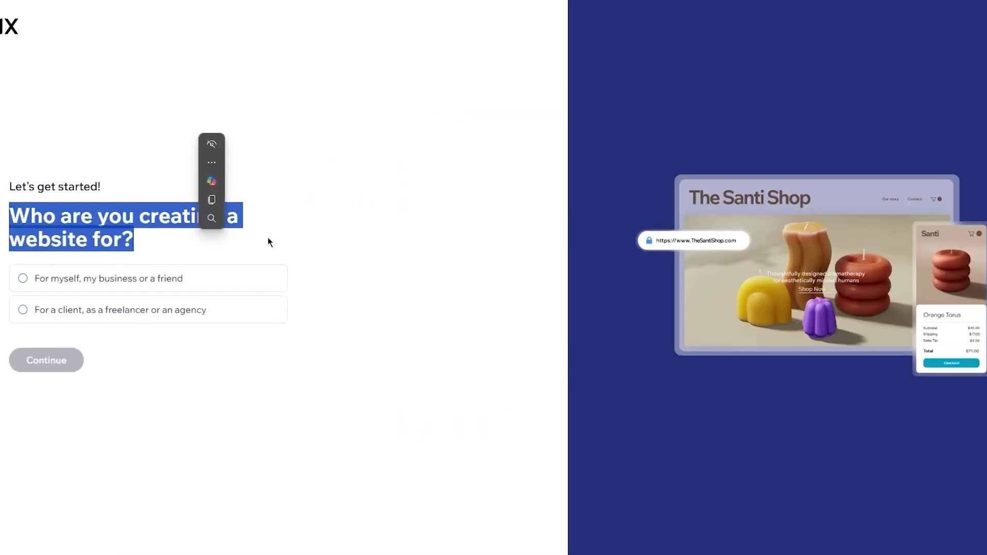
left_click(269, 242)
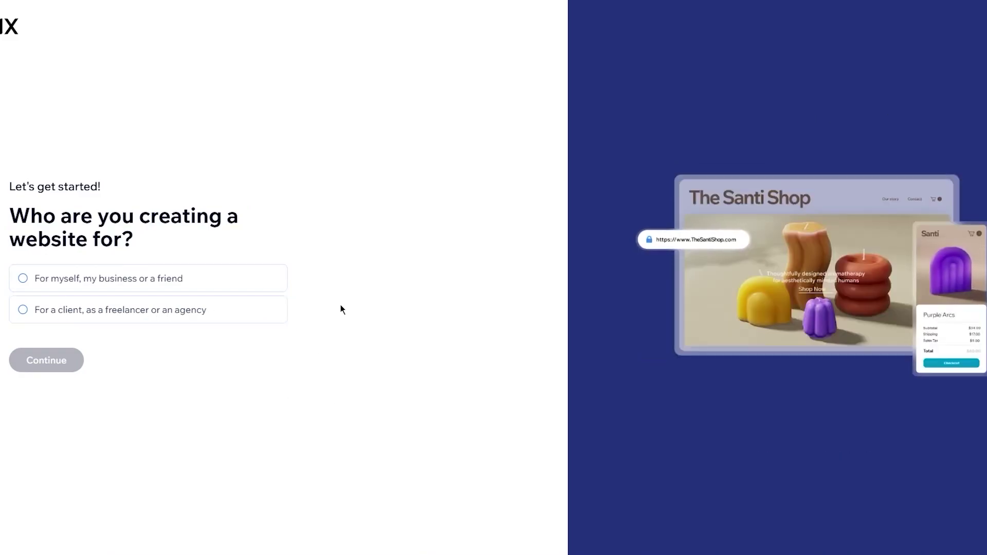
left_click(181, 288)
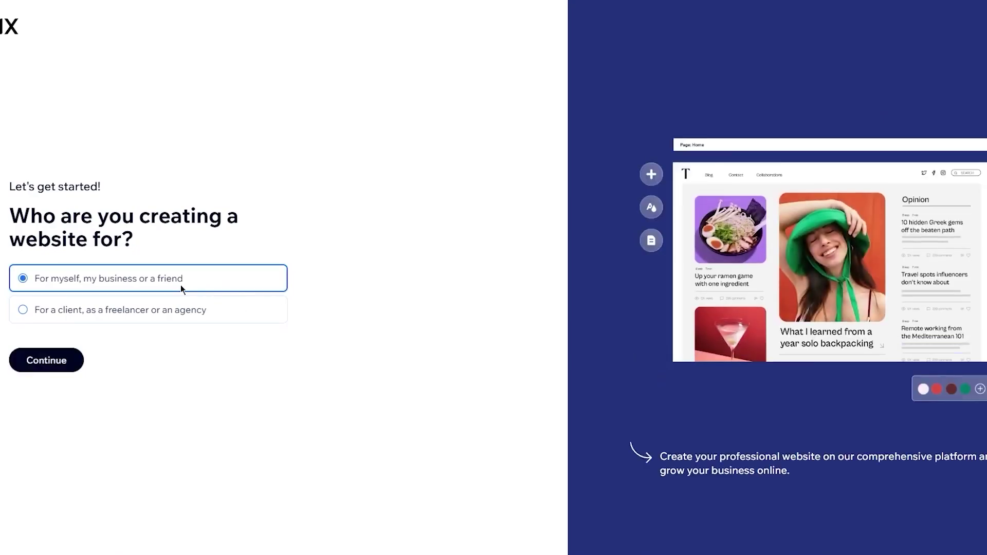
left_click(55, 360)
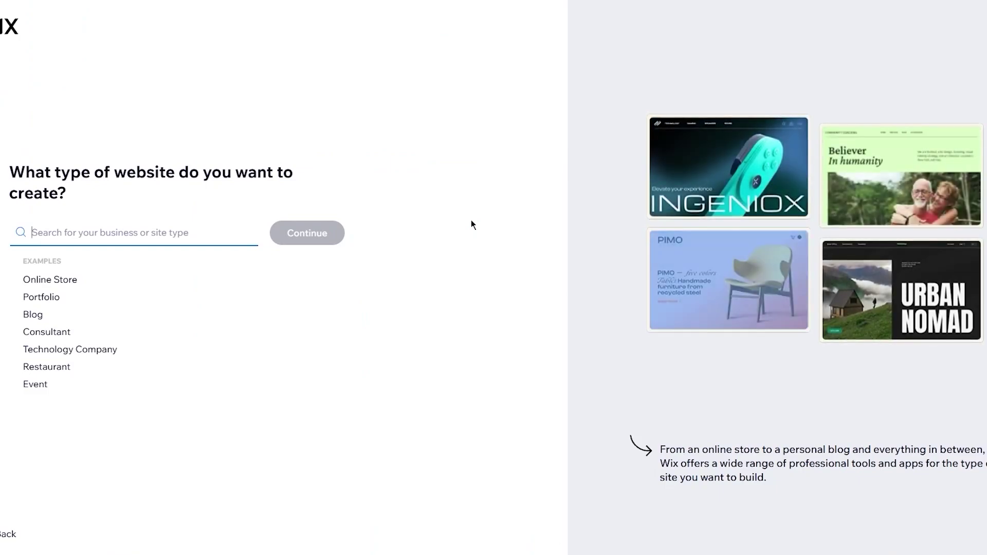
- Choose Portfolio, narrow it to Film Student Portfolio, and confirm the website type
left_click_drag(5, 173, 106, 190)
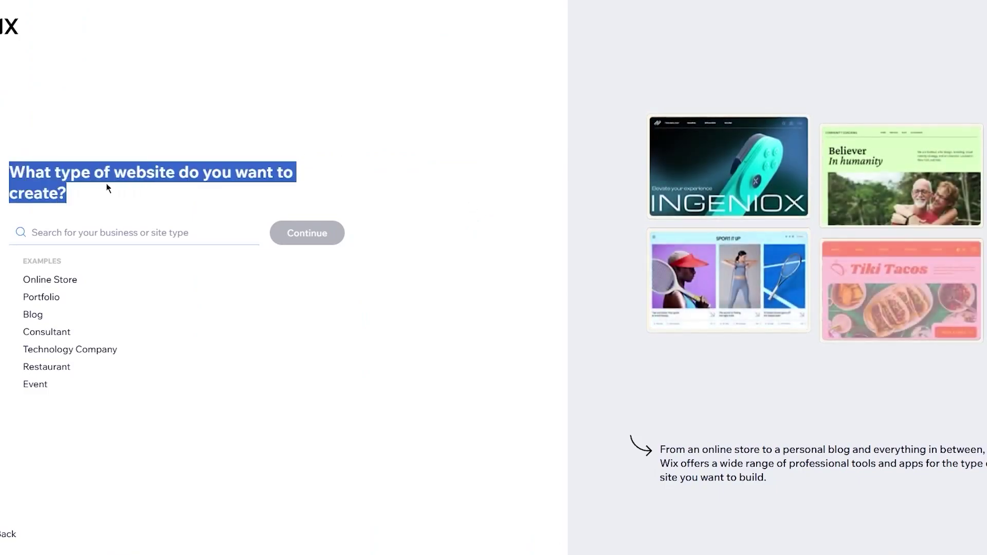
left_click(153, 206)
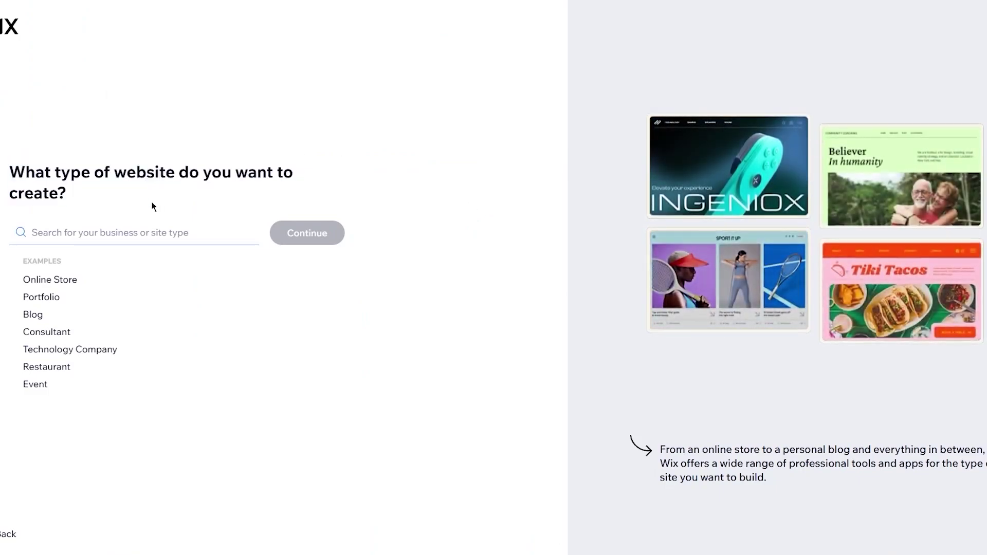
left_click(47, 298)
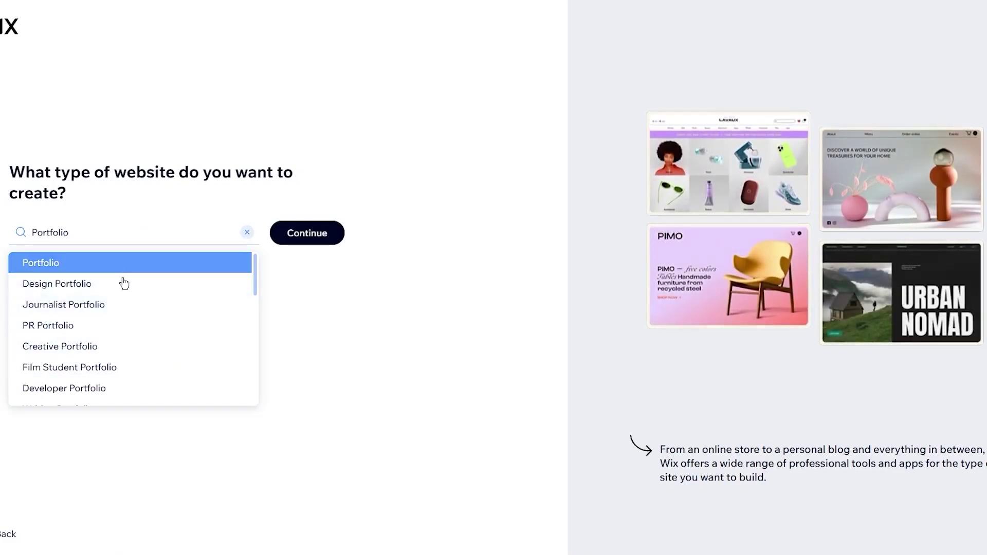
left_click(123, 367)
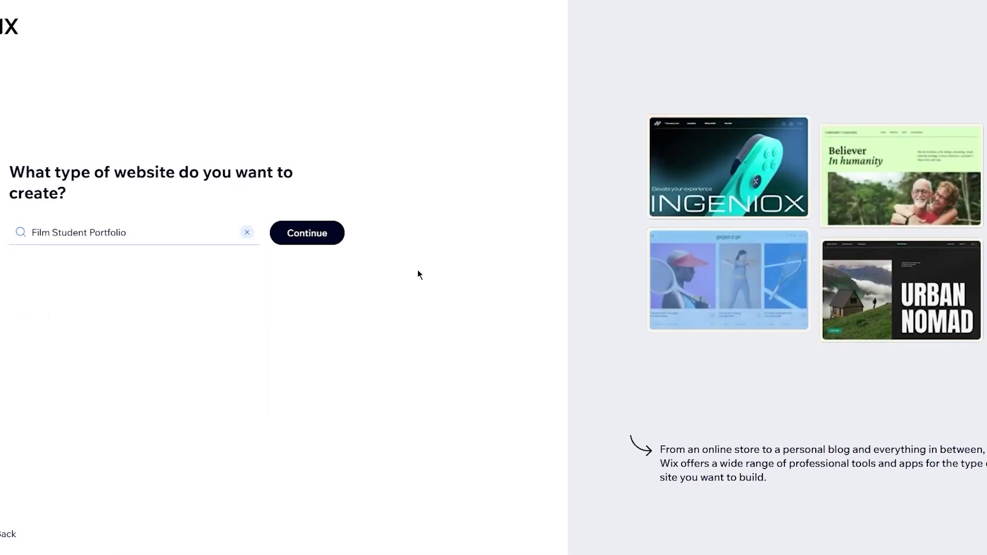
left_click(312, 235)
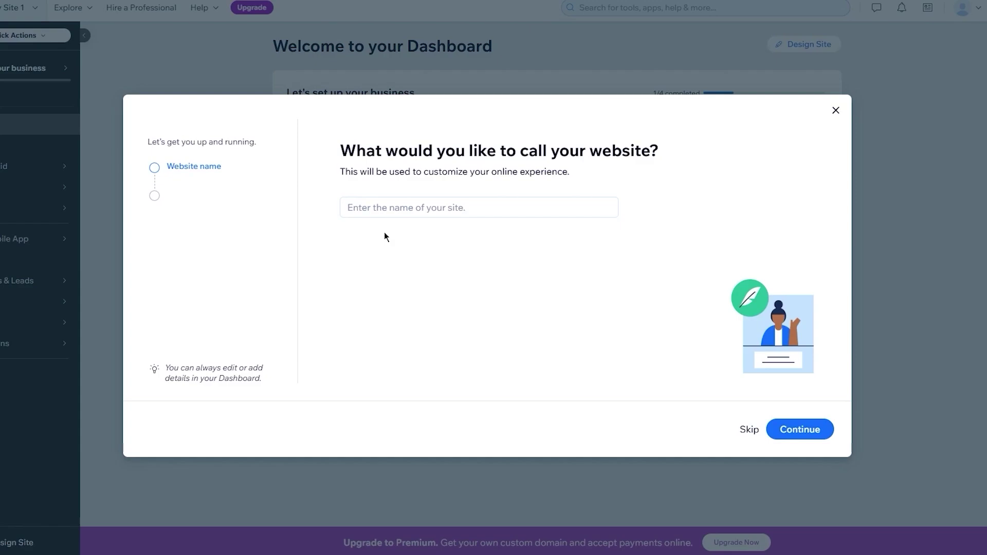
- Name the website 'John's Creative' and move on to the goals
left_click(429, 205)
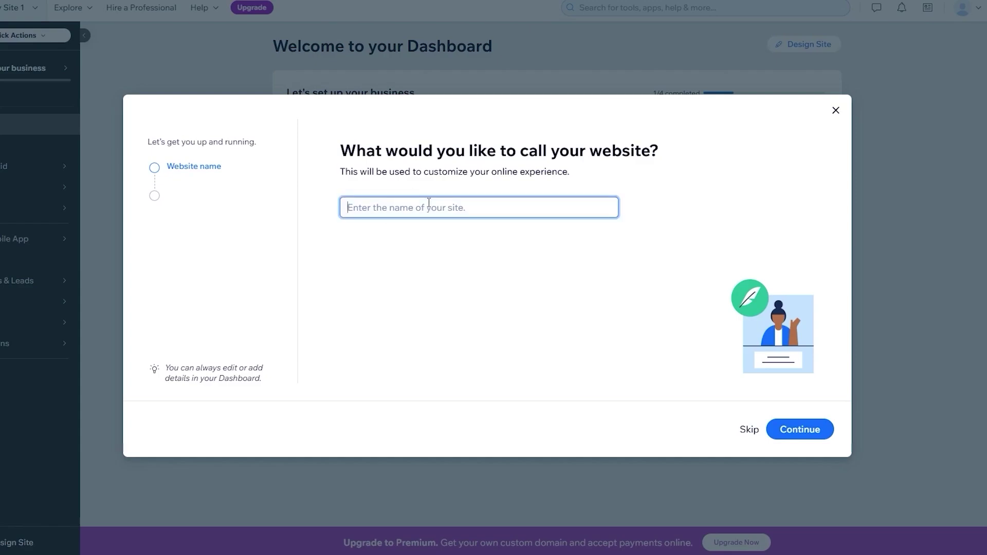
type("John")
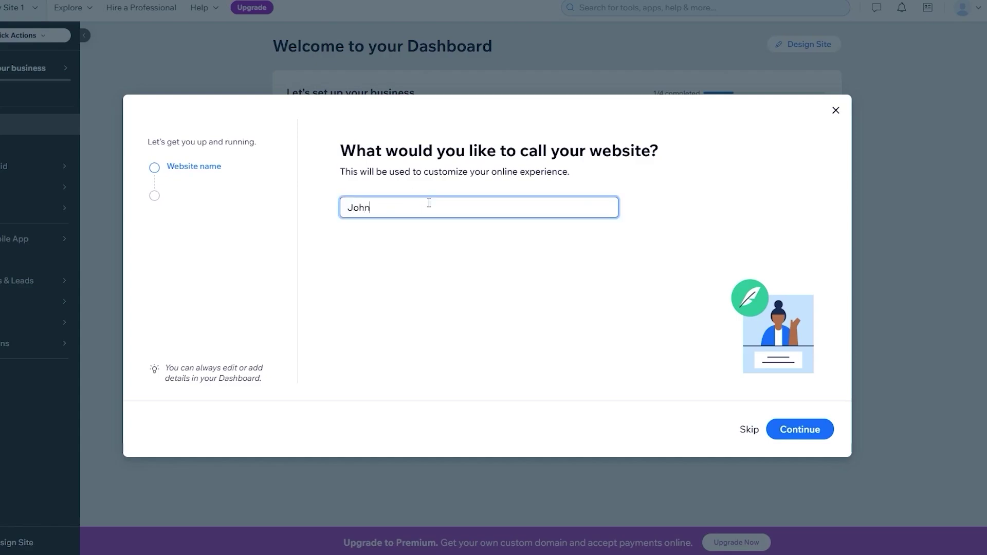
type("'s Creative")
left_click(789, 430)
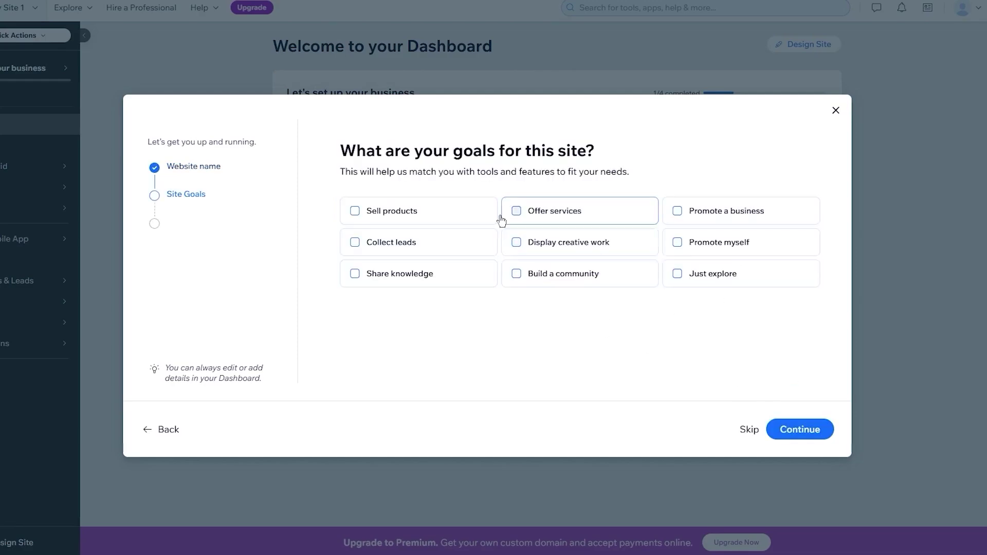
- Select 'Display creative work' and 'Promote myself' as the site goals
left_click_drag(616, 155, 341, 155)
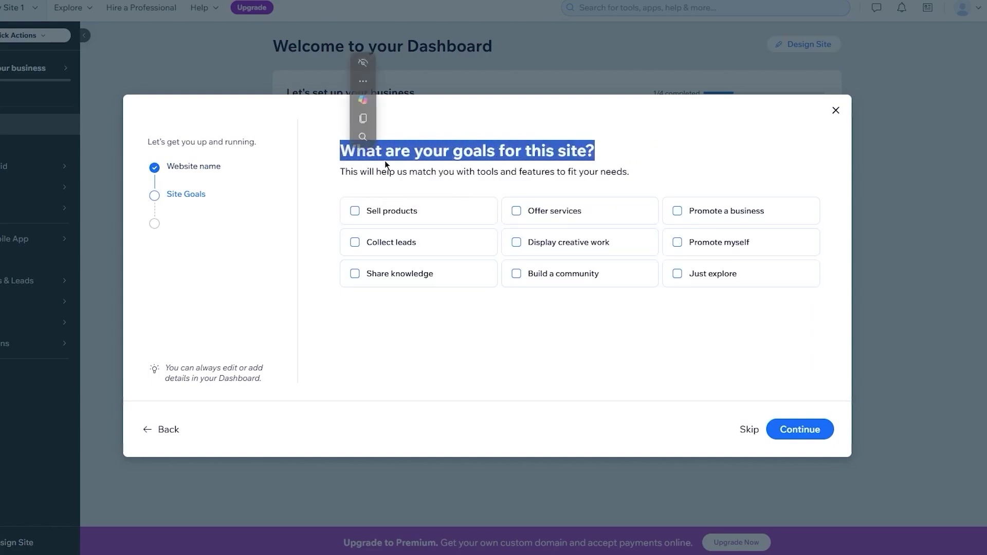
left_click(643, 161)
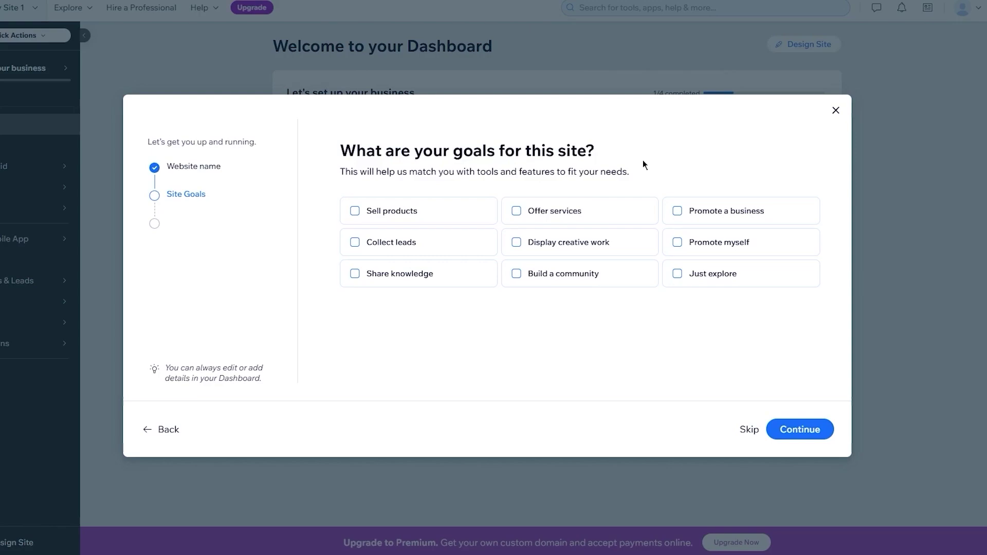
left_click(566, 244)
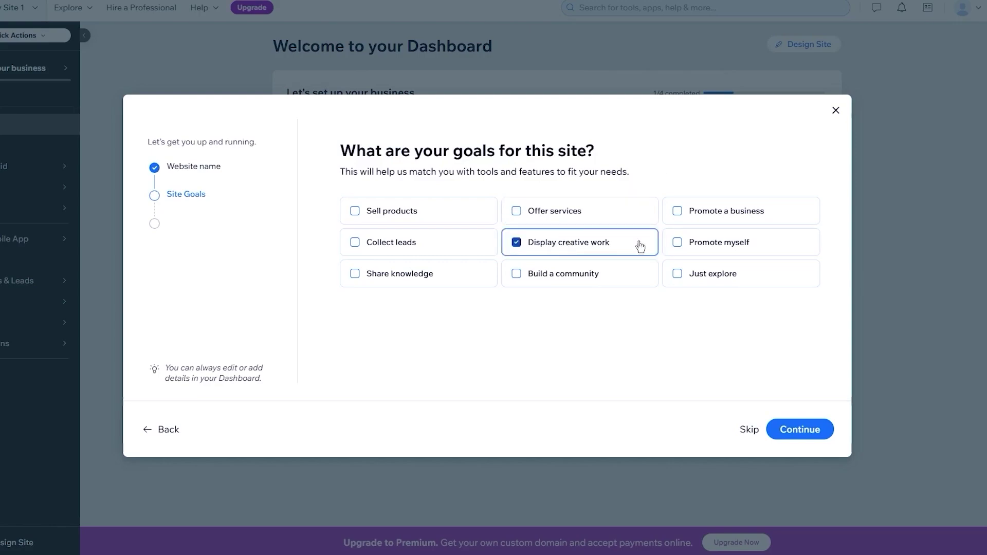
left_click(702, 245)
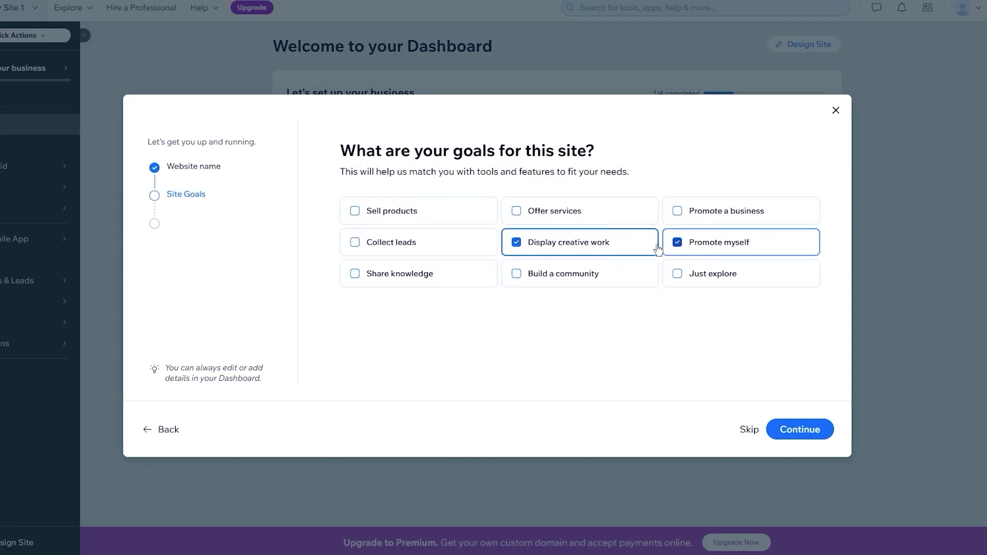
left_click(796, 430)
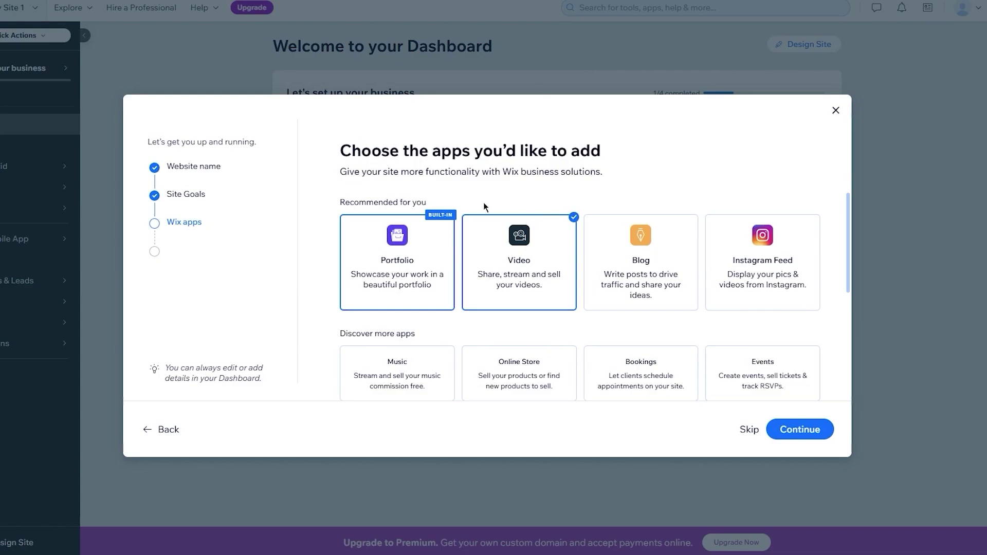
- Drop Video, add Chat alongside Blog, and confirm the app choices
scroll(425, 205, "down", 1)
scroll(425, 216, "up", 1)
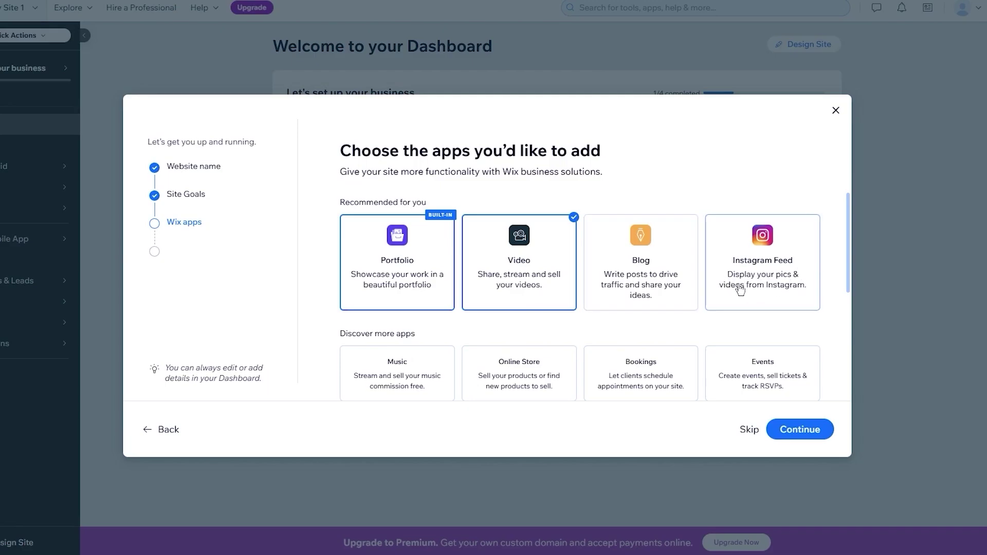
scroll(750, 290, "down", 2)
scroll(512, 267, "down", 1)
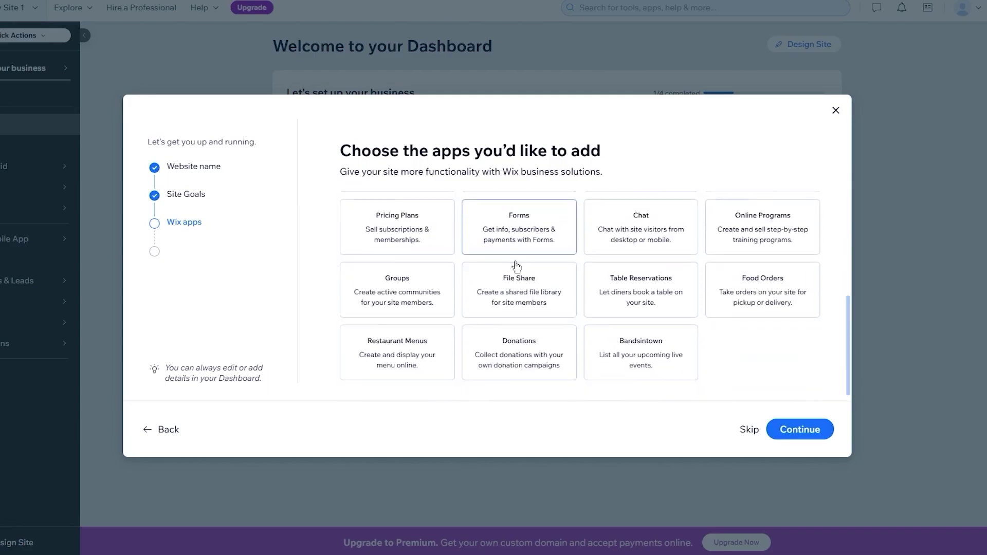
scroll(573, 266, "up", 3)
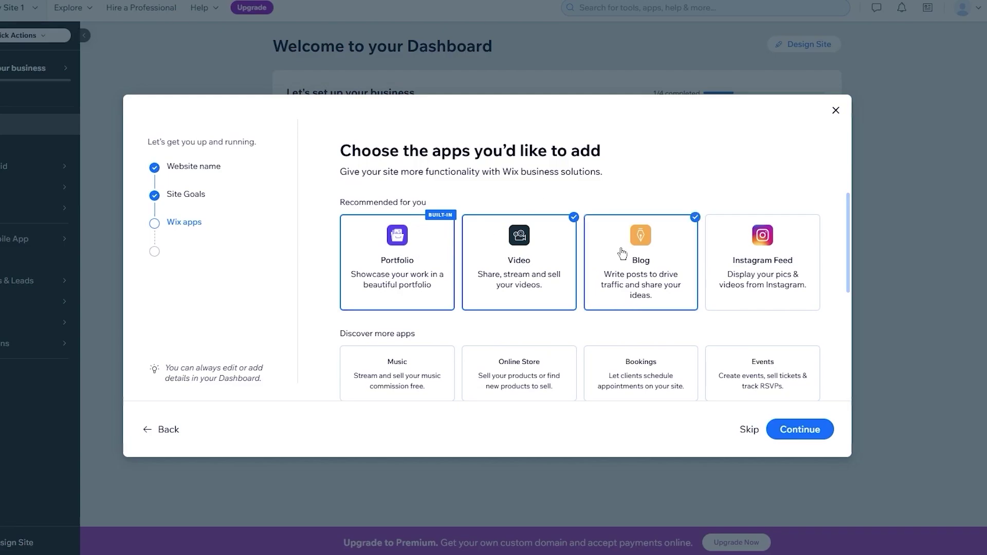
left_click(532, 254)
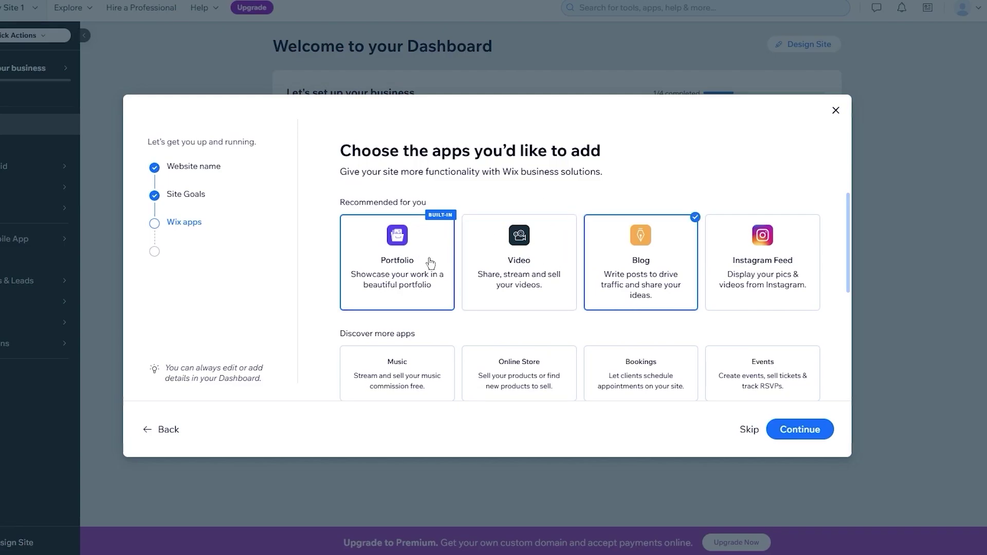
scroll(423, 247, "down", 5)
scroll(411, 251, "up", 5)
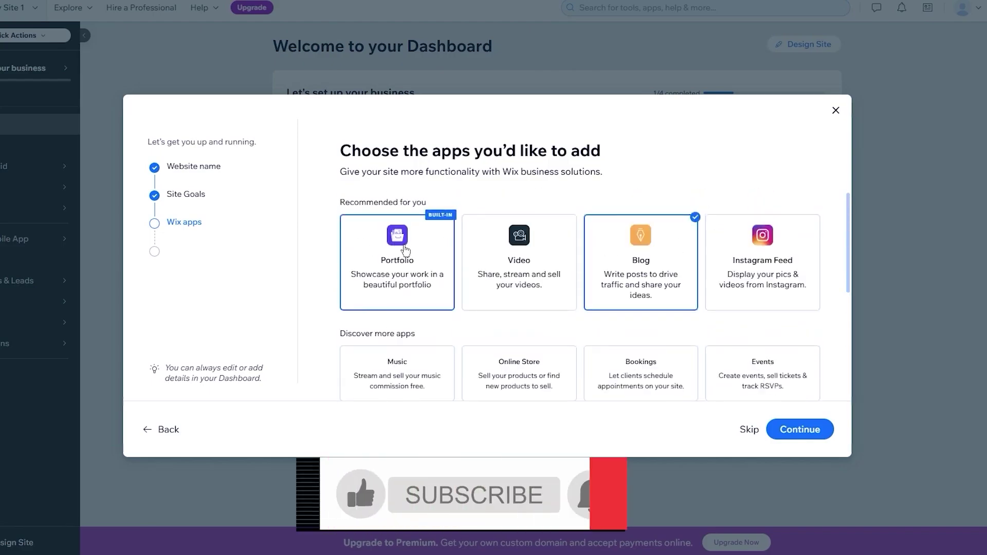
scroll(343, 258, "down", 3)
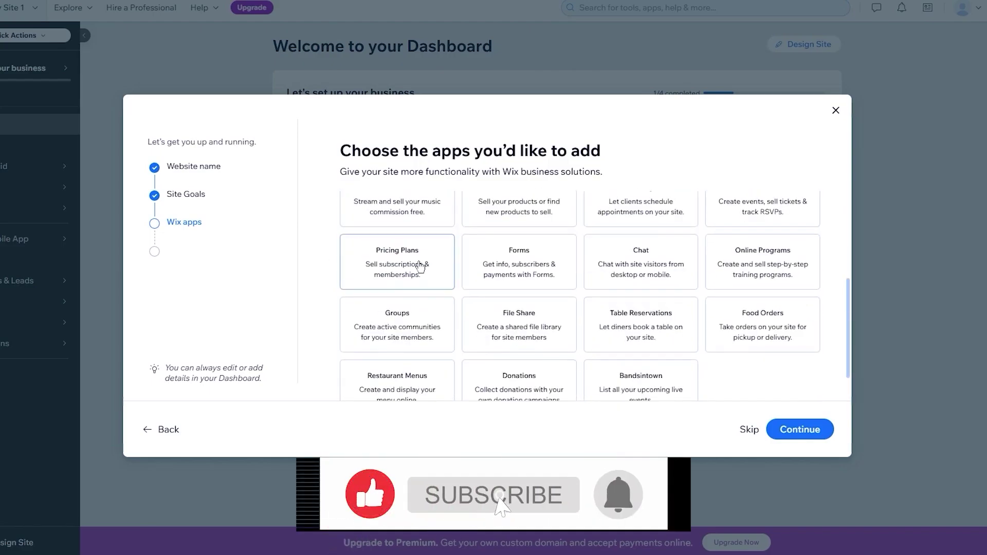
scroll(418, 260, "down", 1)
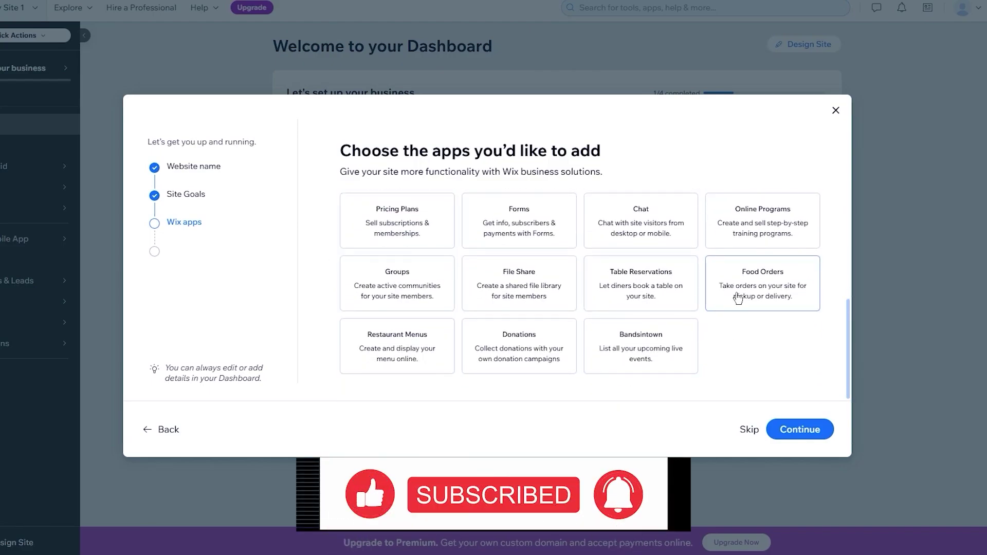
scroll(741, 324, "up", 3)
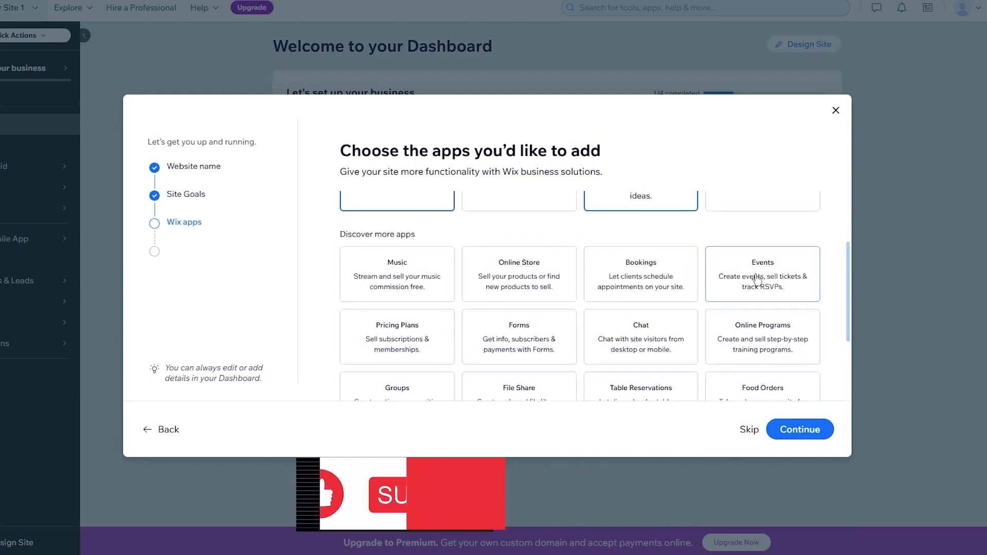
left_click(635, 329)
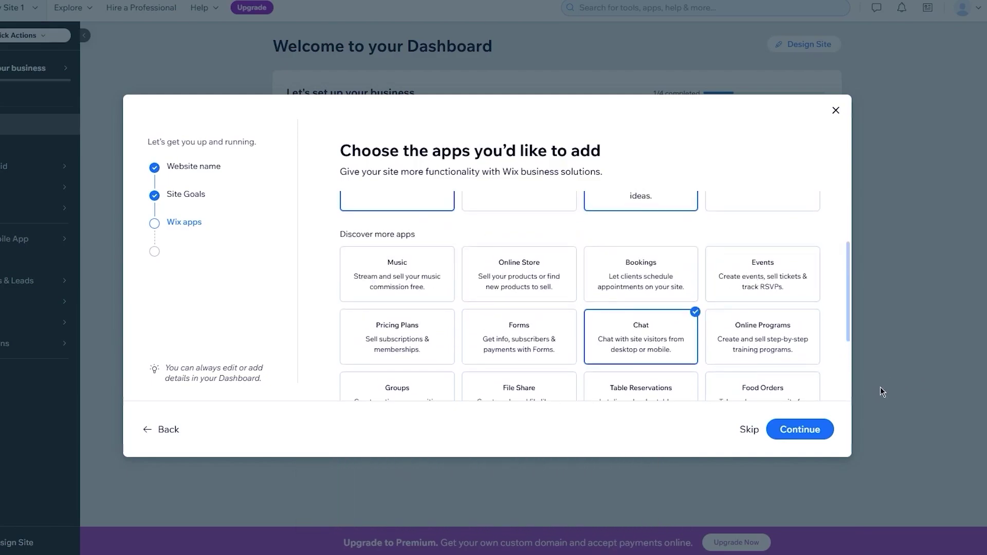
left_click(802, 427)
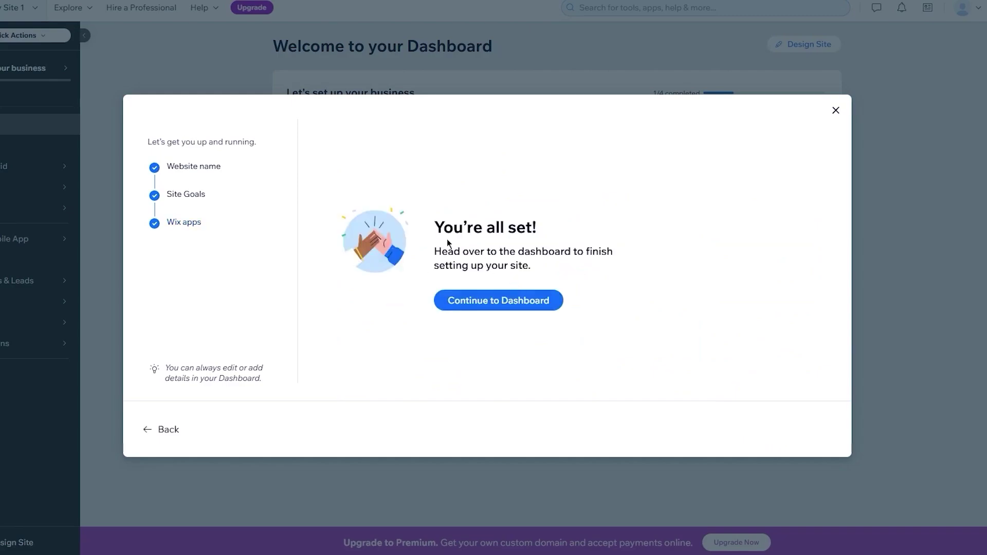
- Leave the 'You're all set!' screen for the site dashboard
left_click_drag(434, 225, 606, 252)
left_click(640, 273)
left_click(525, 303)
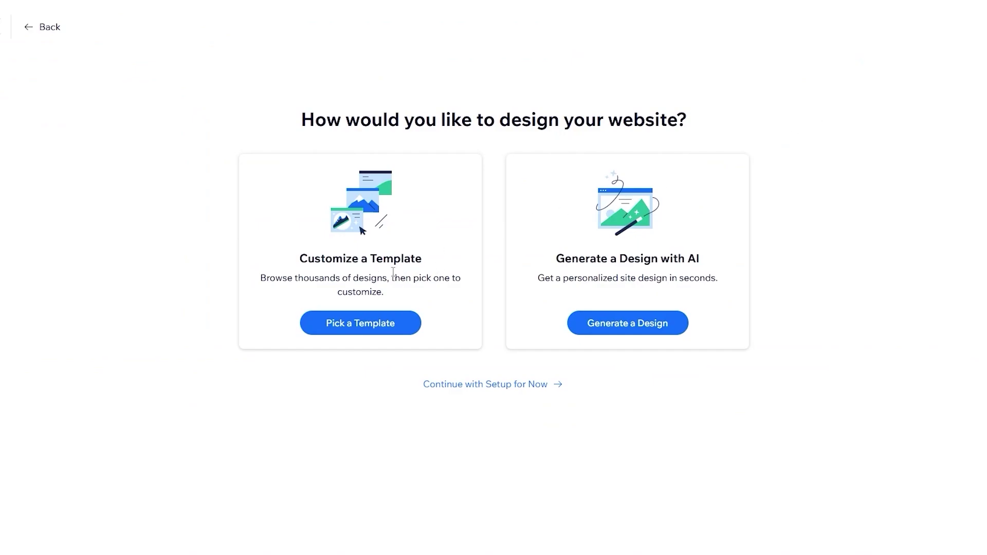
- Look over the design options page, briefly highlighting the AI design heading
left_click_drag(555, 259, 723, 254)
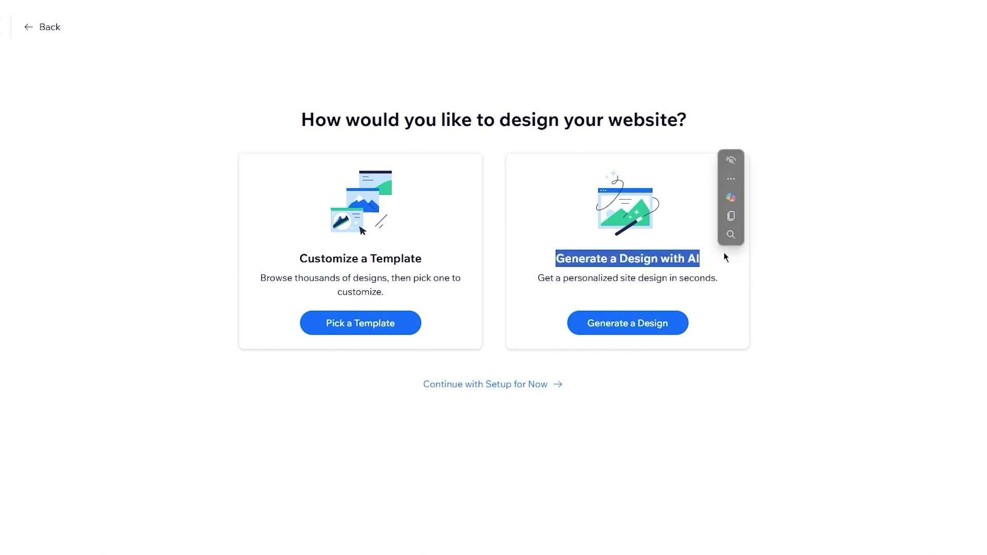
left_click(832, 261)
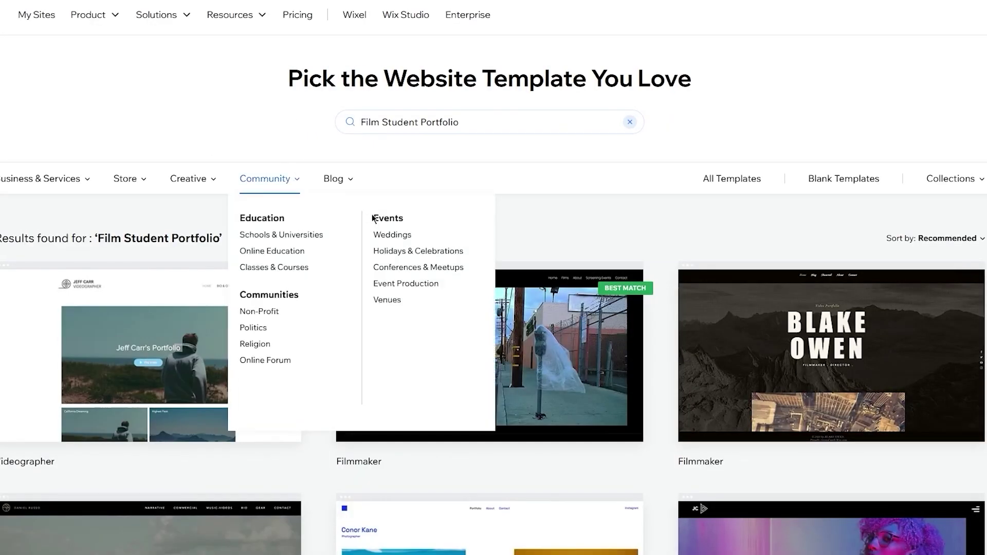
- Filter the gallery to blank templates and browse them
left_click(826, 180)
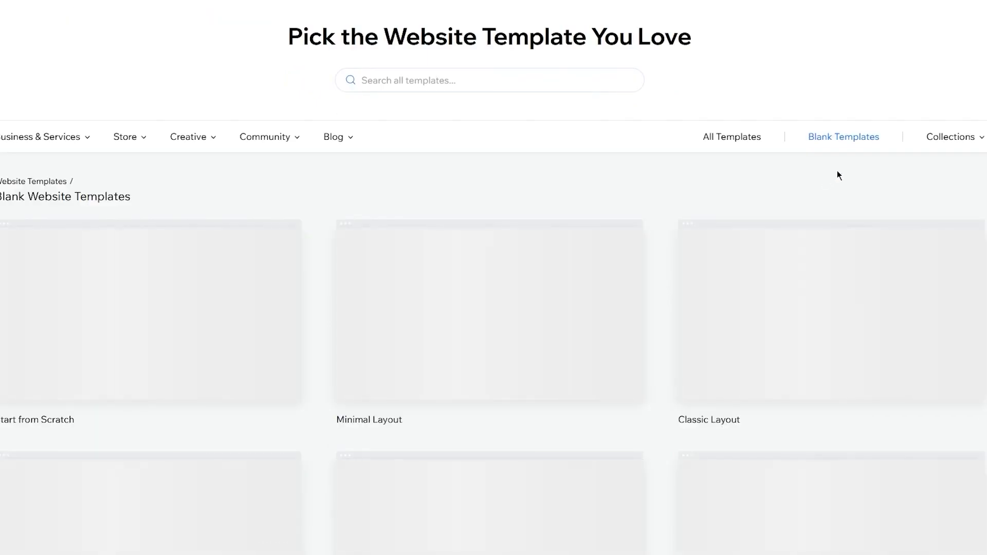
scroll(669, 206, "down", 10)
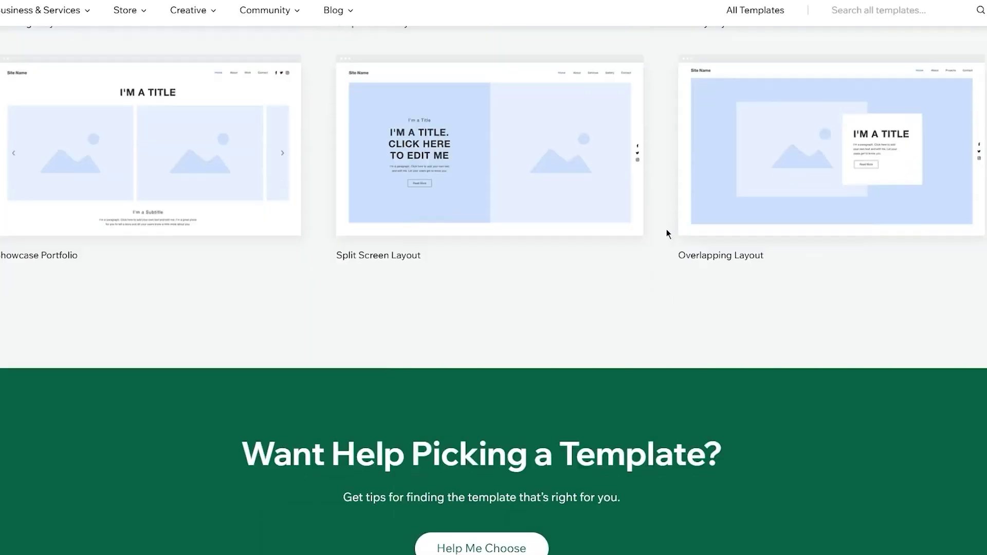
scroll(667, 231, "up", 8)
scroll(667, 229, "up", 3)
- Switch to all website templates and scroll through the gallery
mouse_move(220, 330)
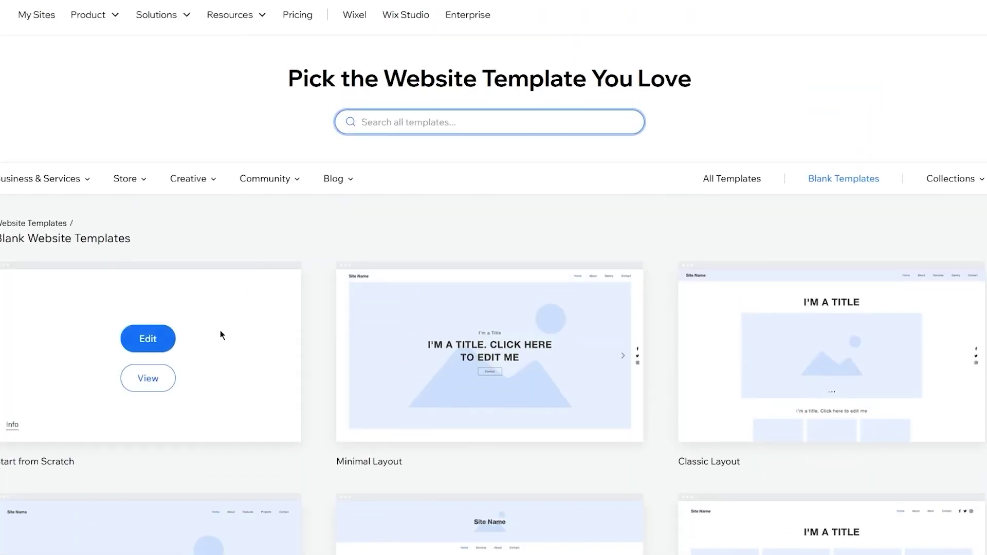
left_click(740, 181)
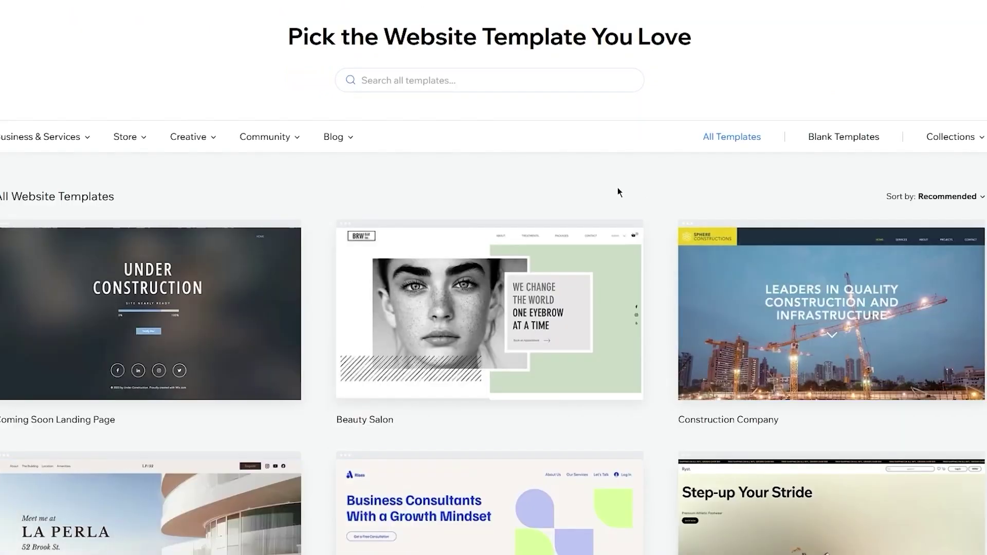
scroll(655, 187, "down", 3)
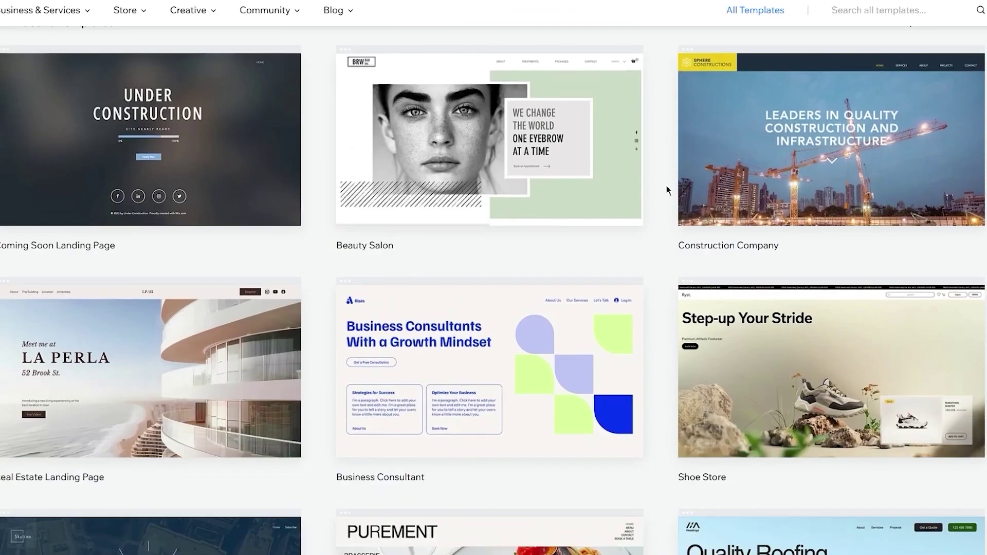
scroll(662, 190, "down", 3)
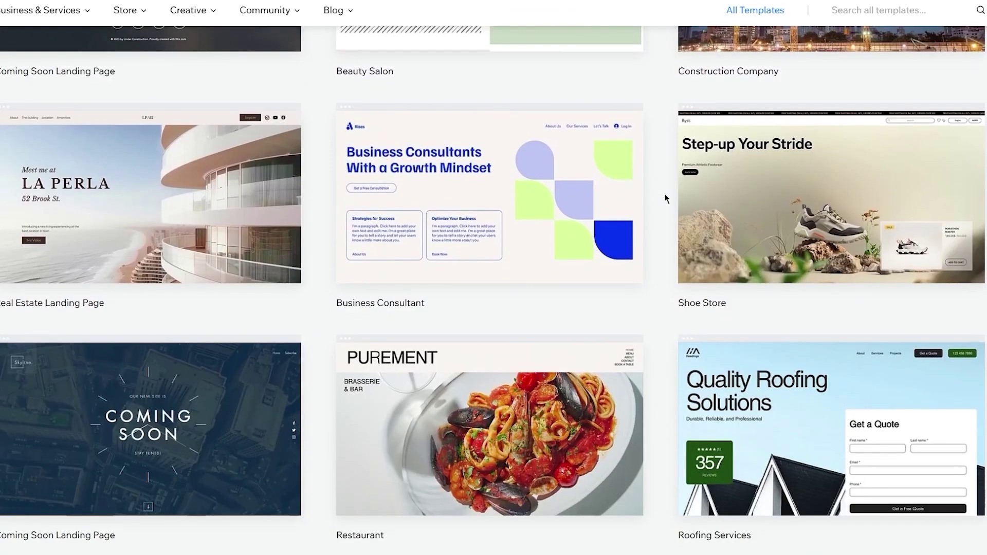
mouse_move(680, 208)
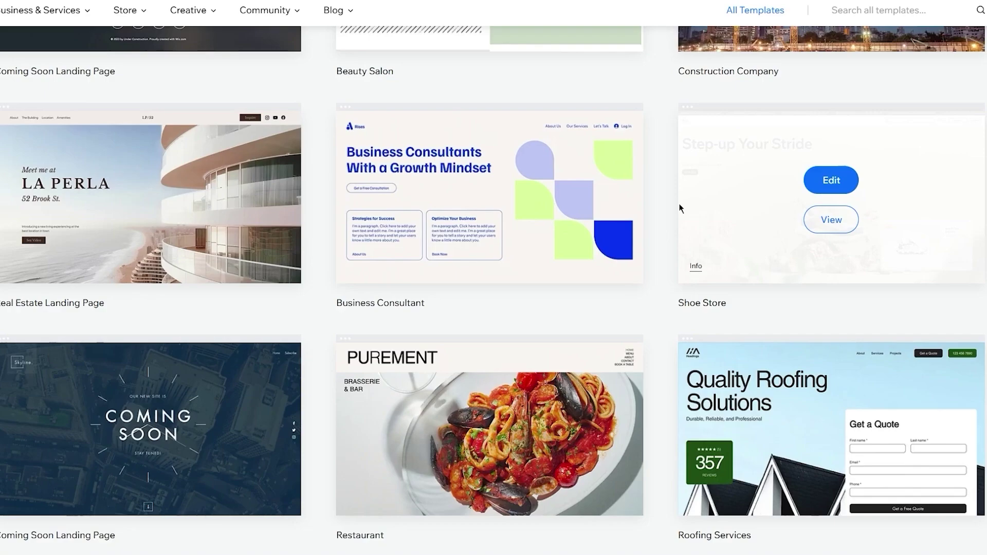
scroll(649, 221, "down", 5)
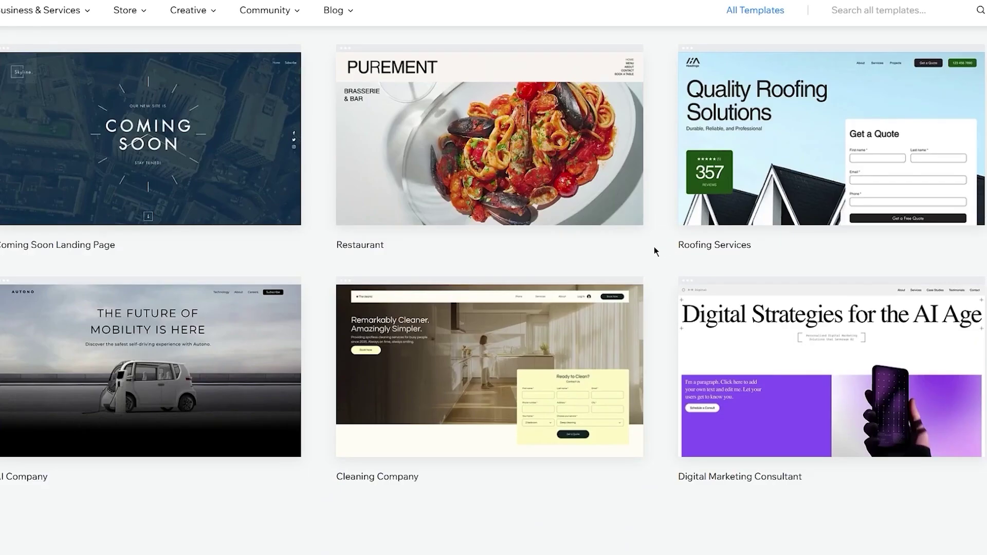
scroll(655, 247, "up", 10)
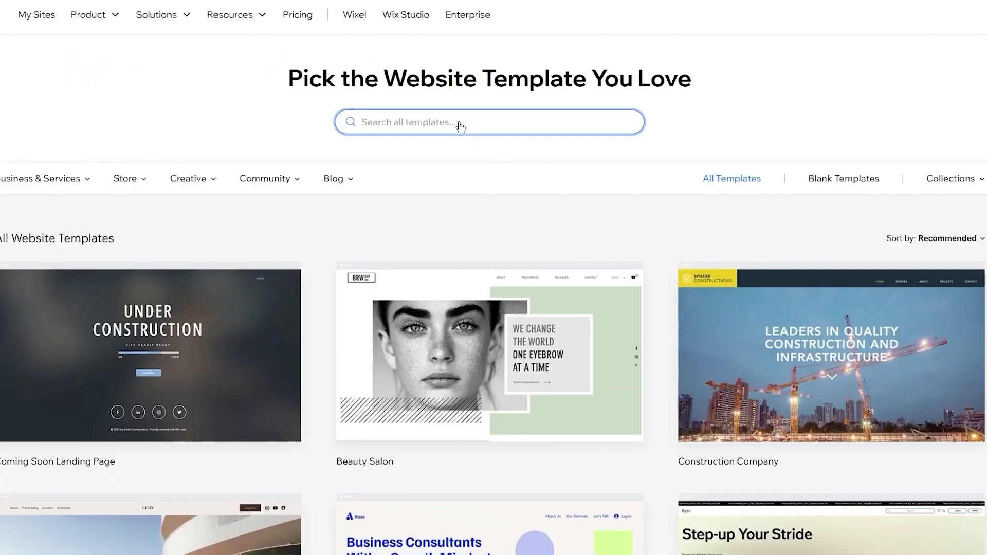
- Search templates for 'portfolio', pick Creative Portfolio, and scroll to Creative Agency
type("pot")
key("BackSpace")
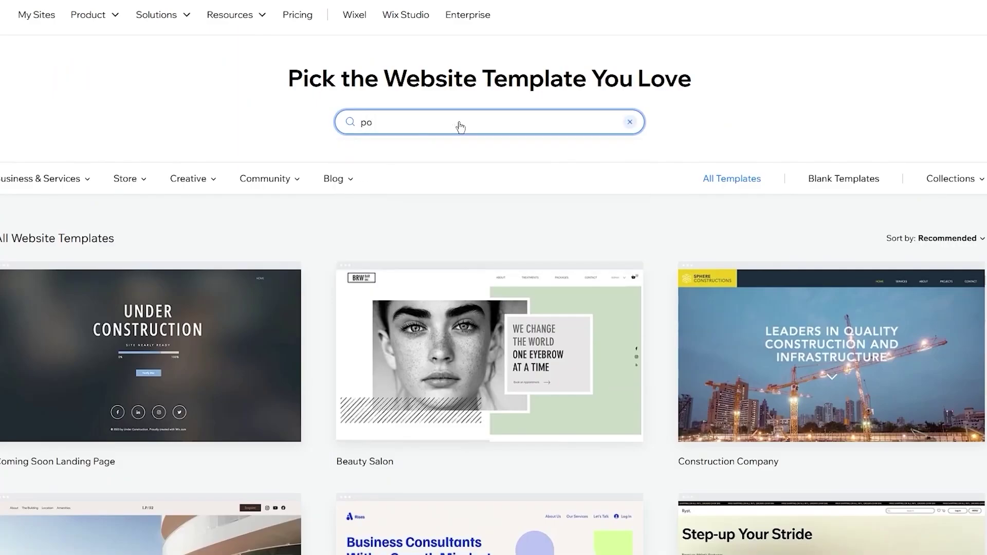
type("rtfolio")
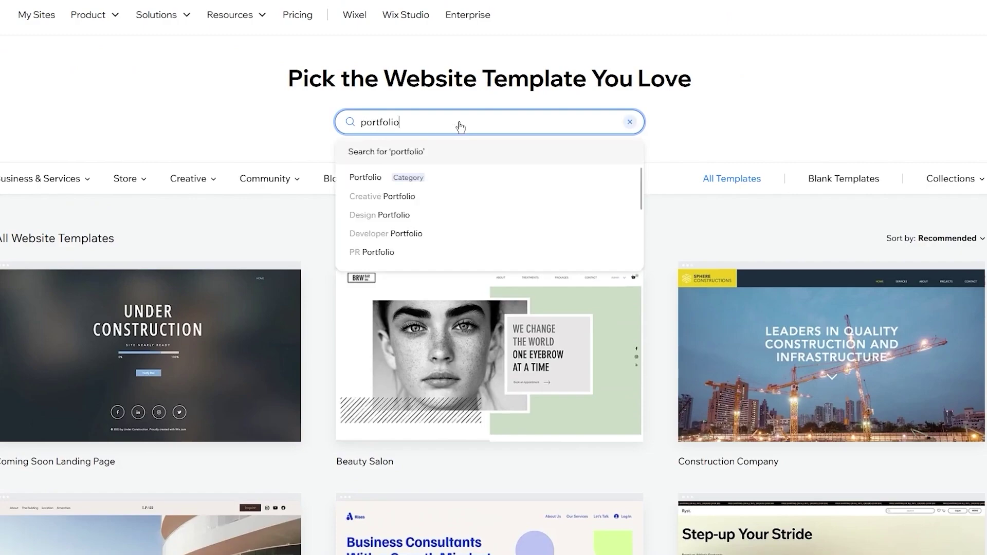
left_click(418, 196)
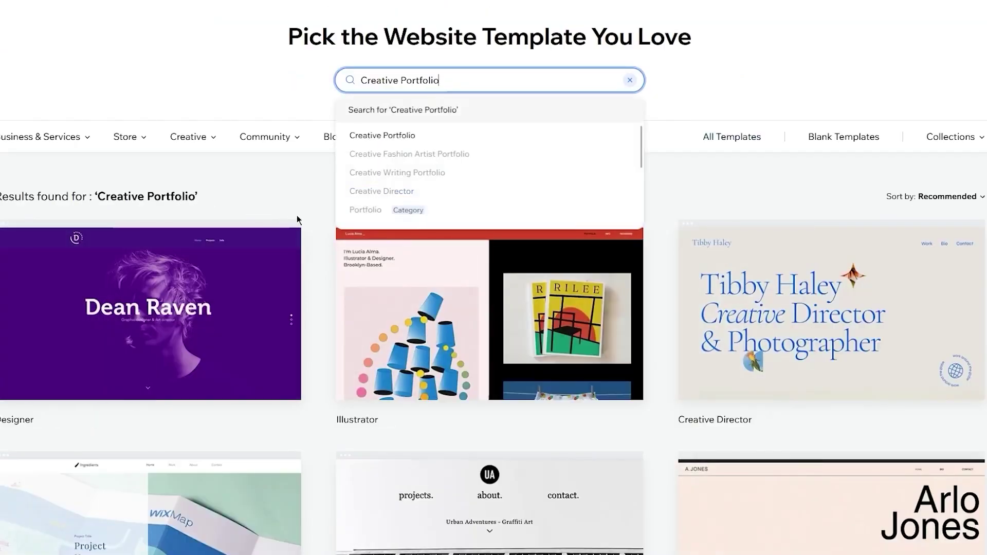
scroll(310, 222, "down", 6)
scroll(309, 222, "down", 2)
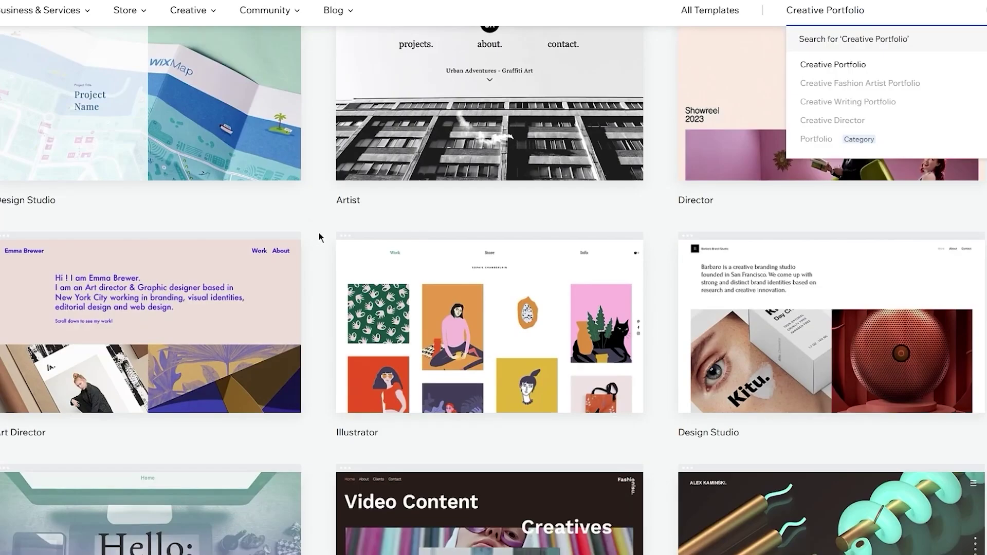
scroll(319, 238, "down", 5)
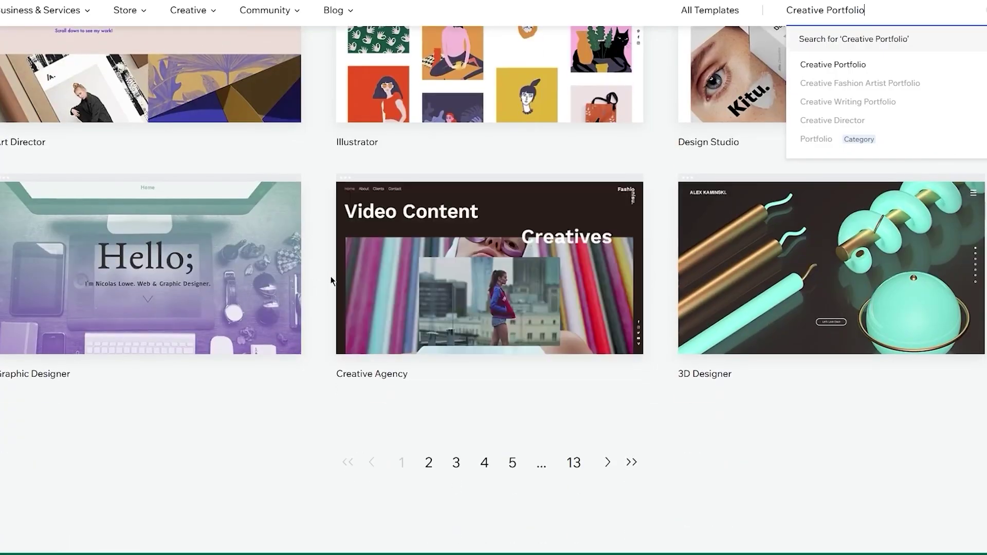
mouse_move(493, 255)
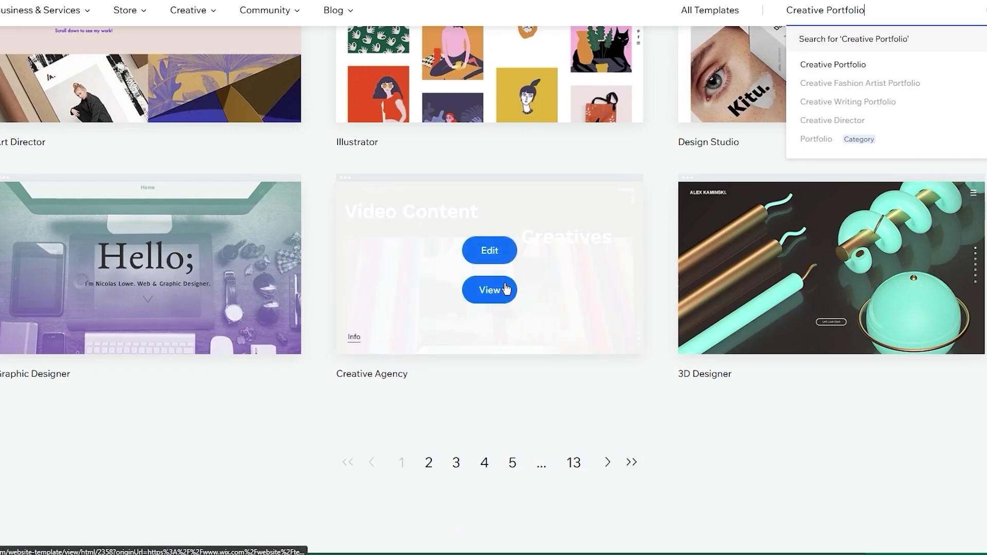
- Start editing the Creative Agency template and close the 'Enhance your AI content' prompt
left_click(482, 260)
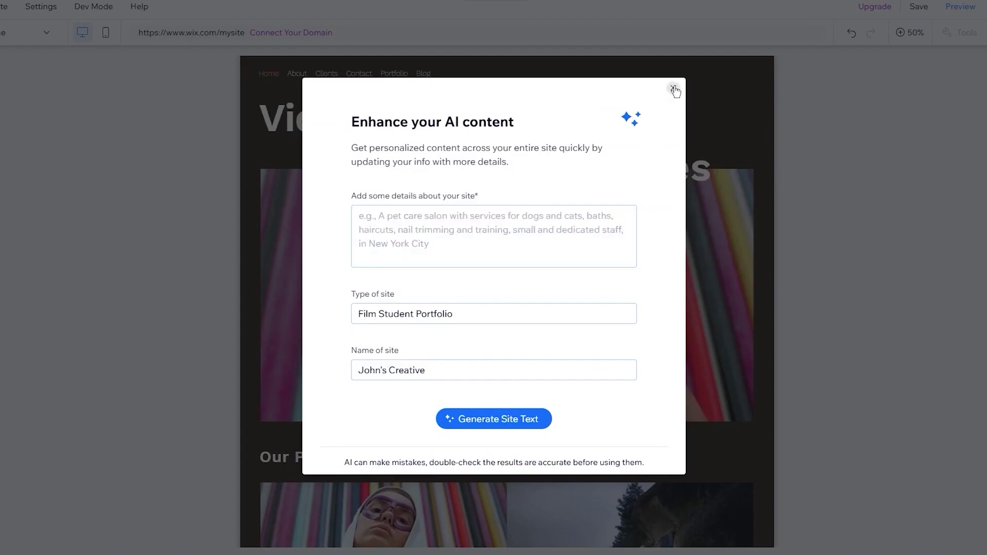
left_click(673, 88)
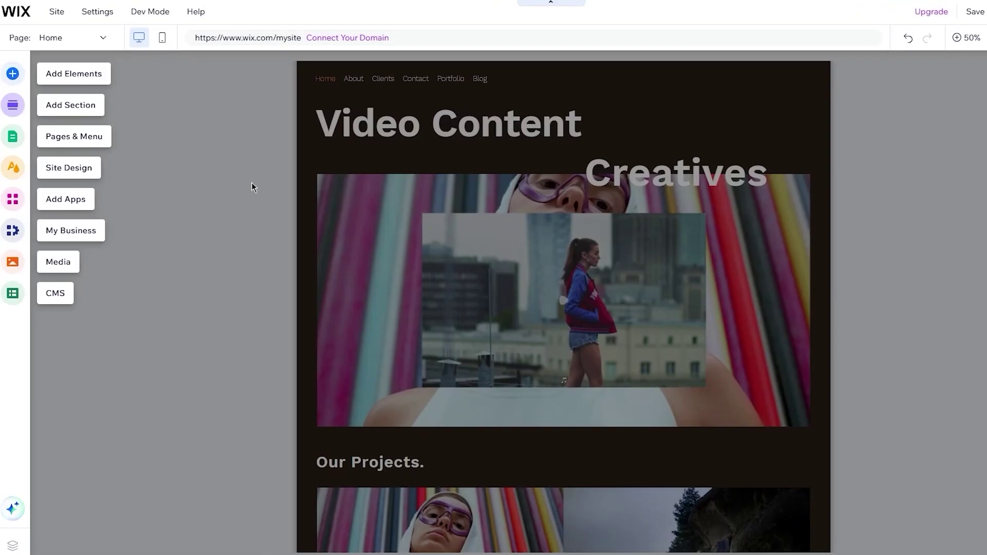
- Browse the Add Elements panel's image, button, decorative and box categories
left_click(14, 75)
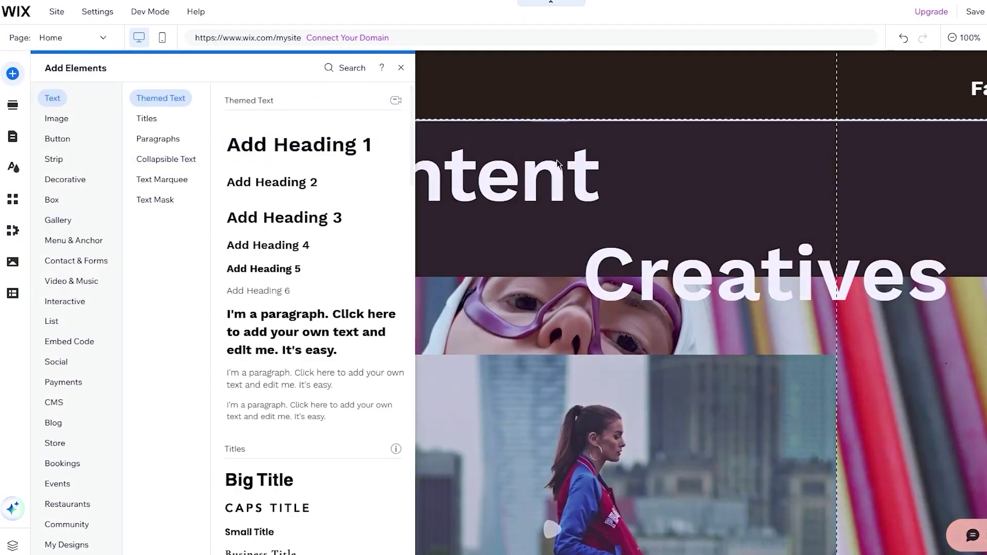
left_click(54, 119)
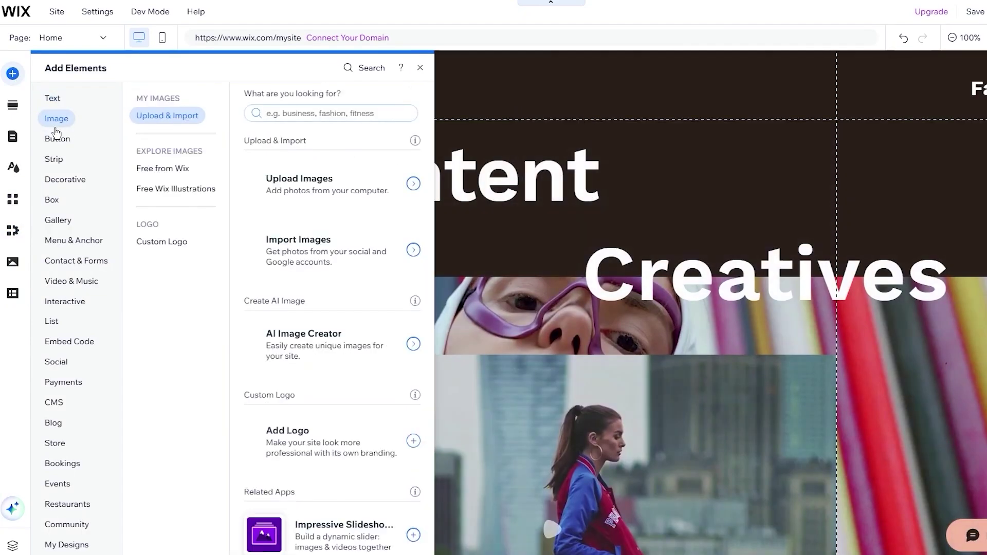
left_click(55, 138)
left_click(65, 180)
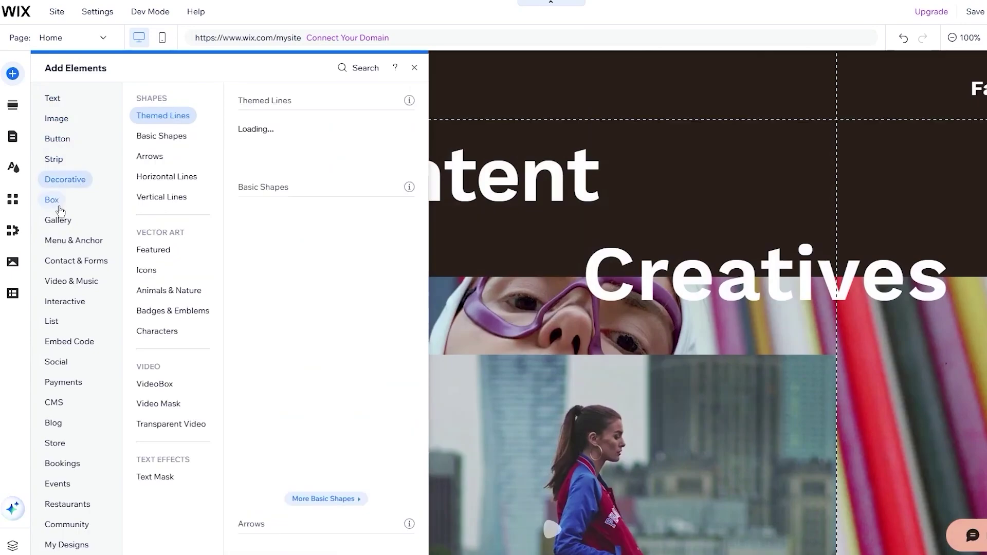
left_click(53, 200)
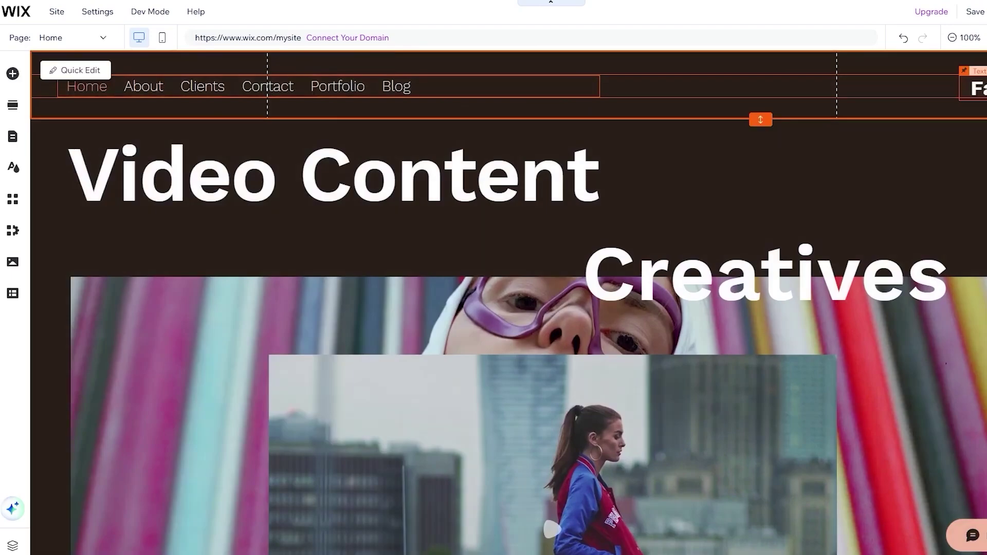
- Delete the cut-off 'Fa' text from the header's right edge and bring up the Image elements
left_click(974, 88)
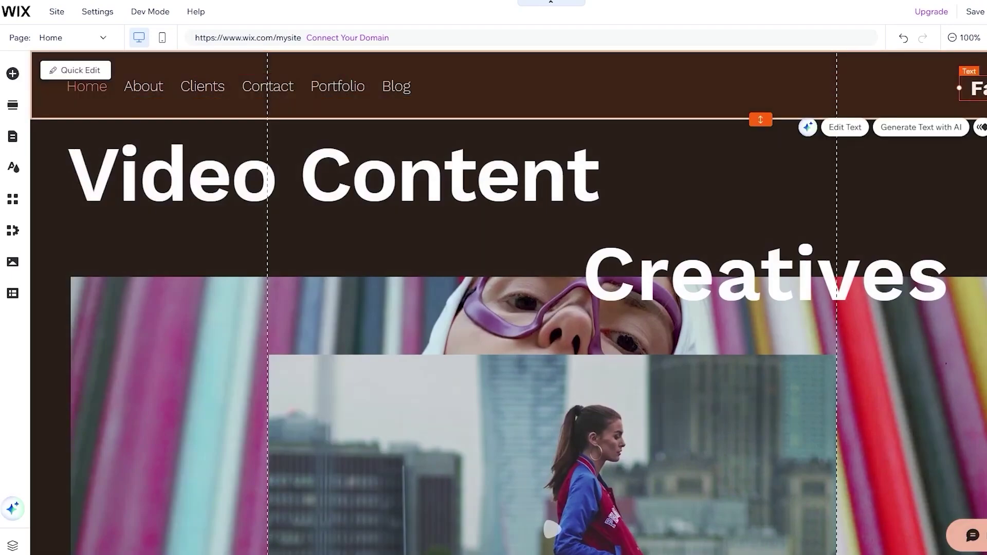
key("Delete")
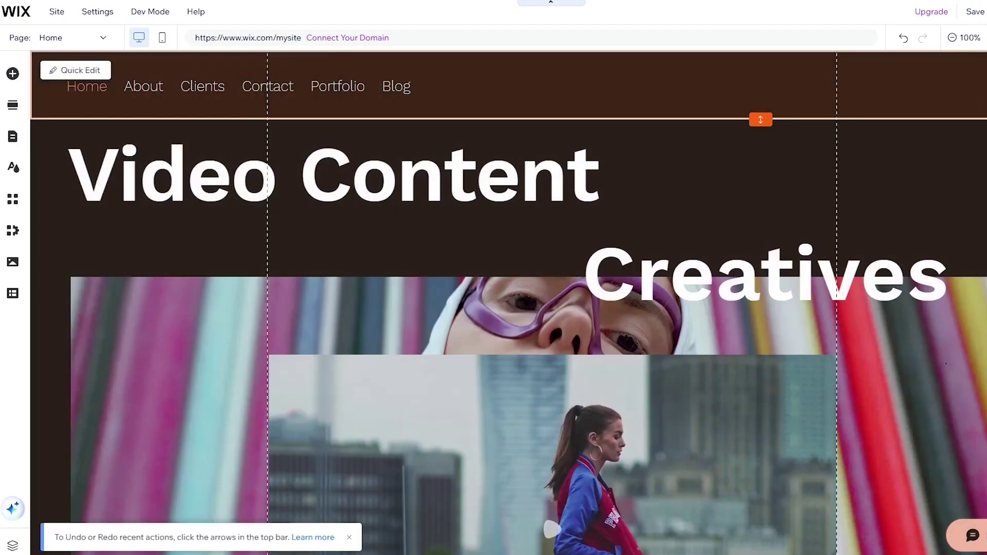
left_click(14, 76)
mouse_move(69, 127)
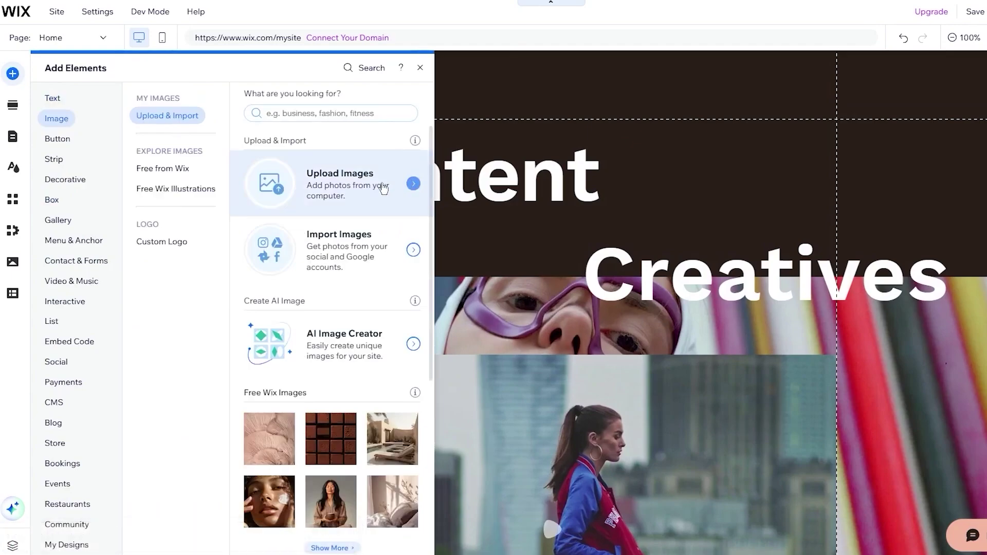
- Upload OIP__6_-removebg-preview.png from the computer into Site Files
left_click(353, 186)
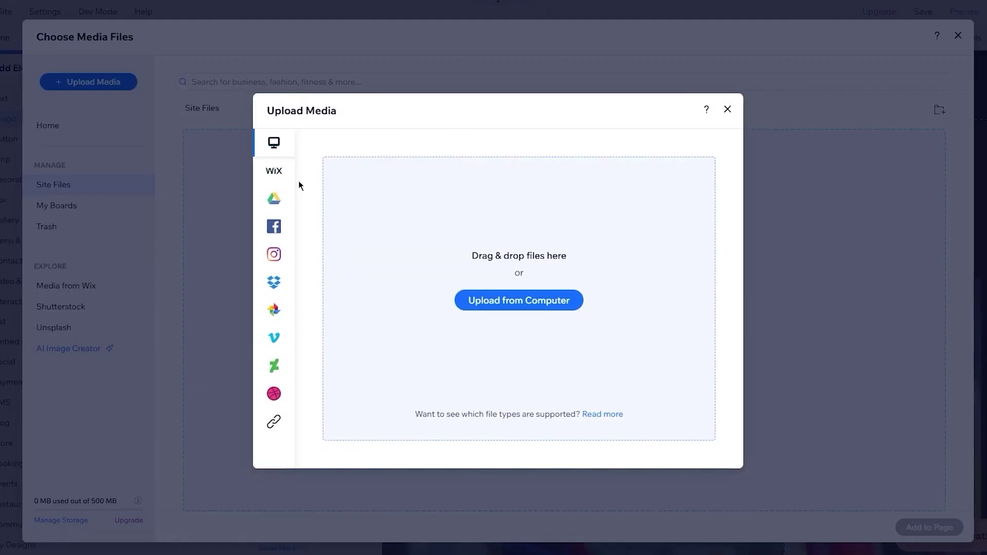
left_click(502, 302)
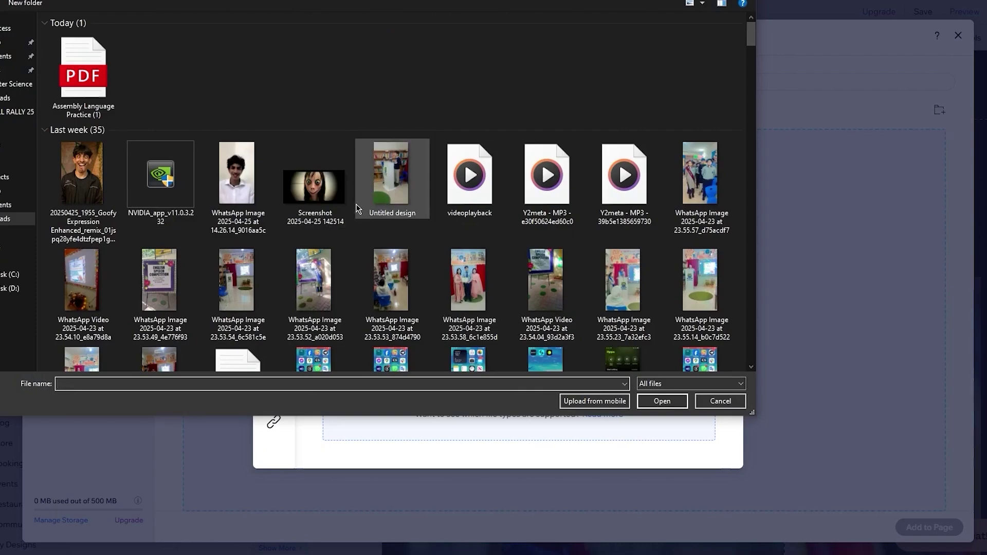
scroll(358, 208, "down", 3)
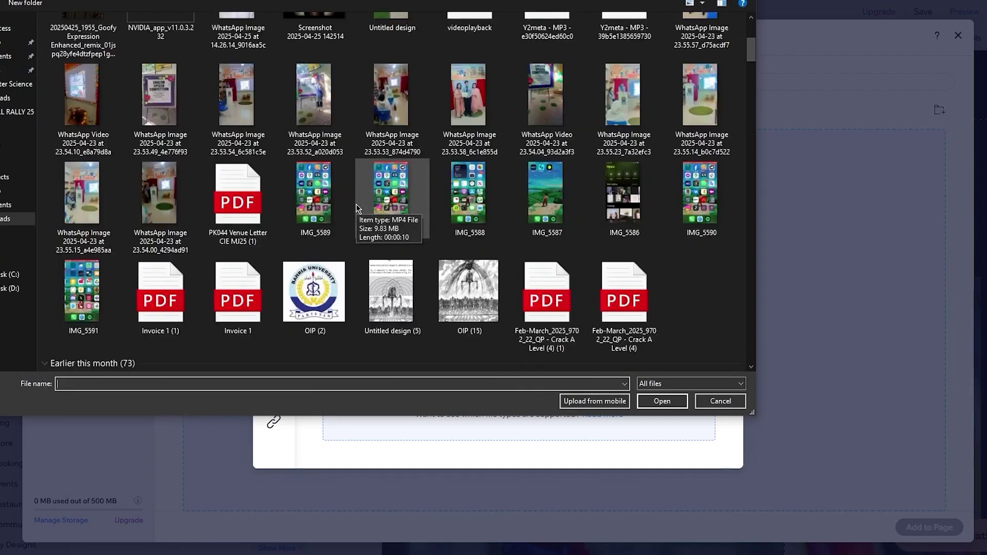
scroll(358, 208, "down", 5)
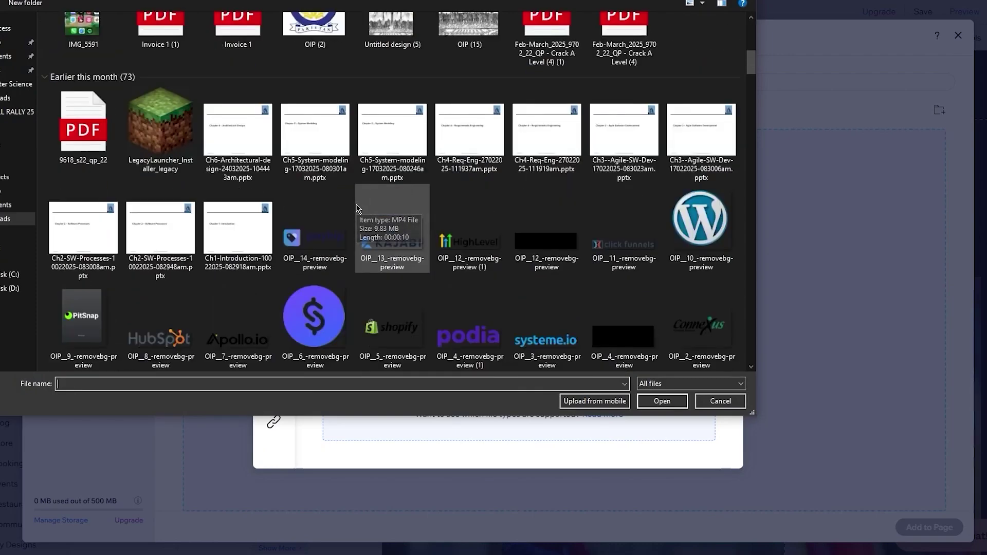
double_click(331, 308)
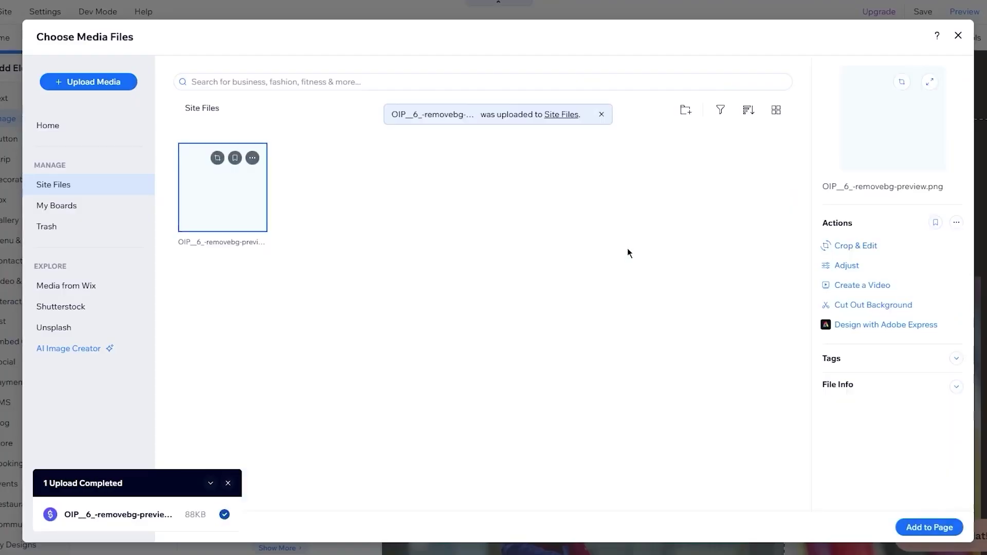
- Add the dollar-sign logo to the page, shrink it to an icon, and place it at the header's right end
left_click(928, 529)
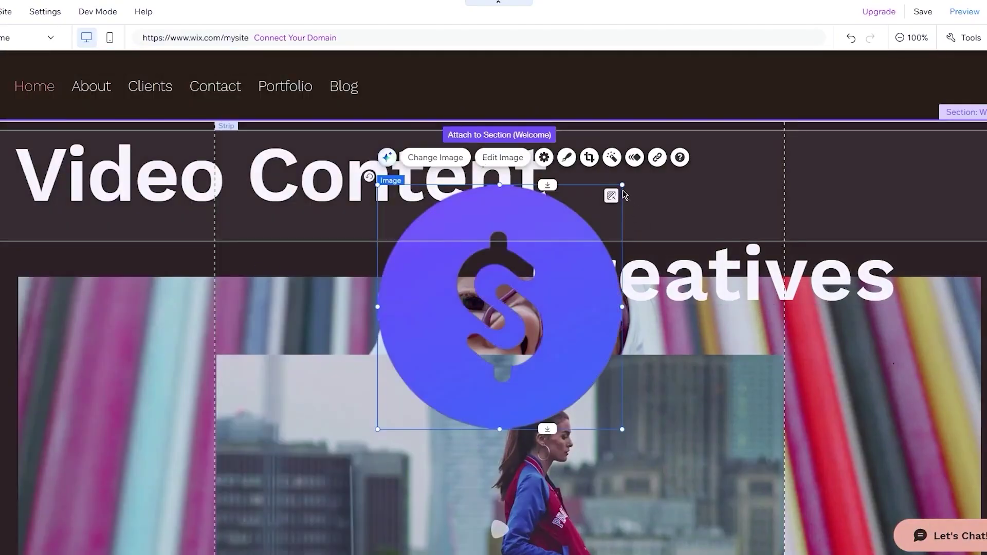
left_click_drag(623, 185, 492, 315)
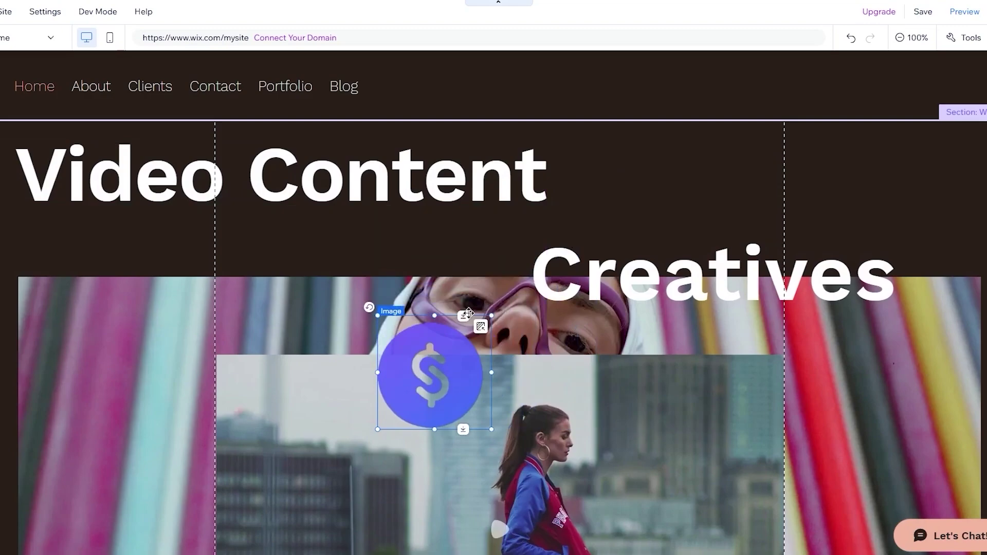
left_click_drag(418, 405, 976, 97)
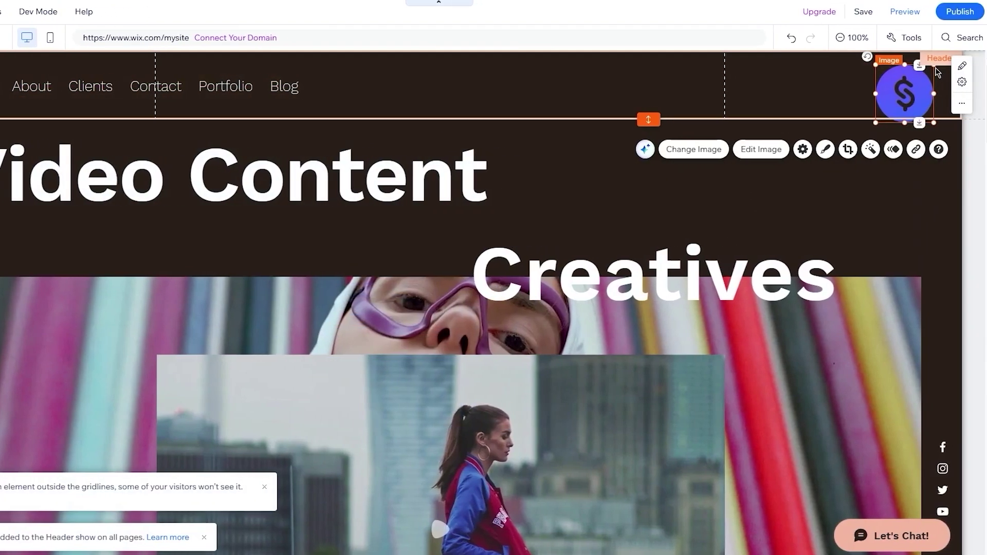
mouse_move(933, 68)
left_mouse_down()
mouse_move(914, 88)
mouse_move(928, 86)
left_mouse_up()
left_click(834, 114)
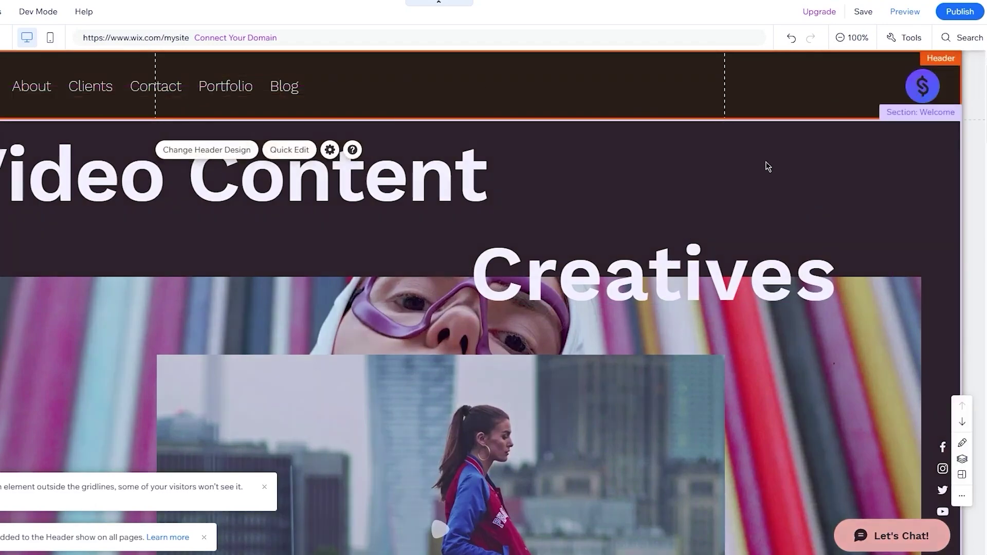
- Scroll through the page to check the logo stays in the header
scroll(520, 236, "down", 3)
scroll(513, 223, "up", 3)
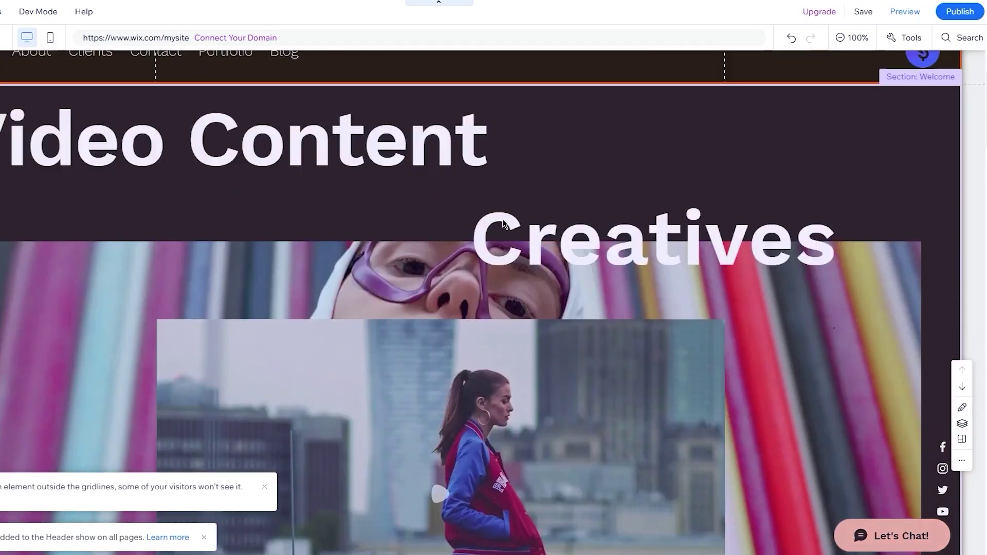
scroll(532, 260, "down", 8)
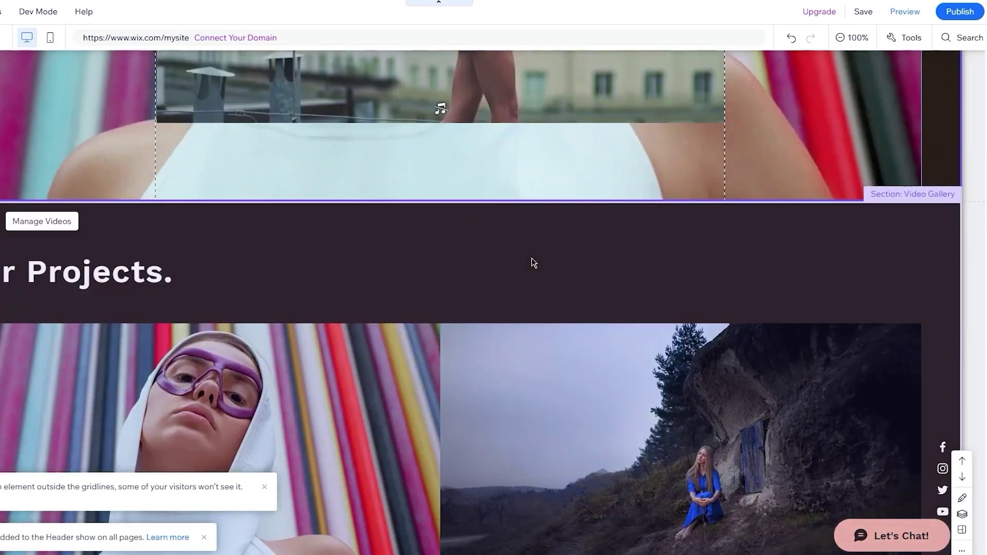
scroll(532, 258, "down", 15)
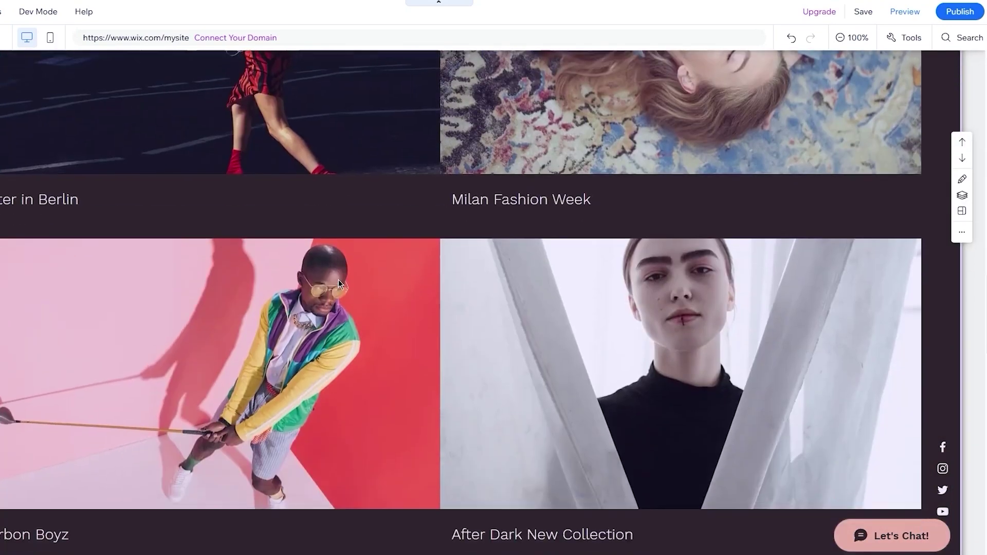
scroll(401, 286, "down", 7)
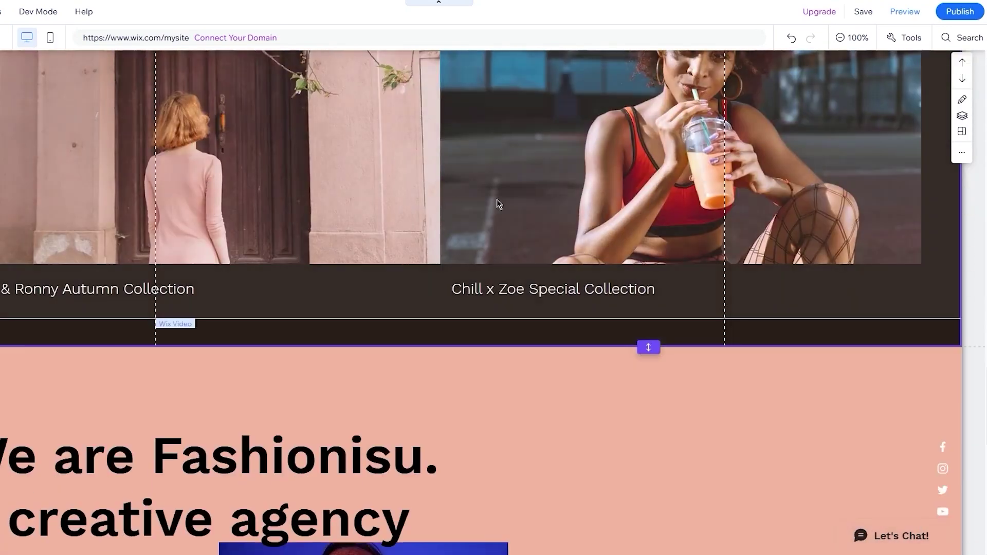
left_click(350, 193)
scroll(532, 312, "down", 12)
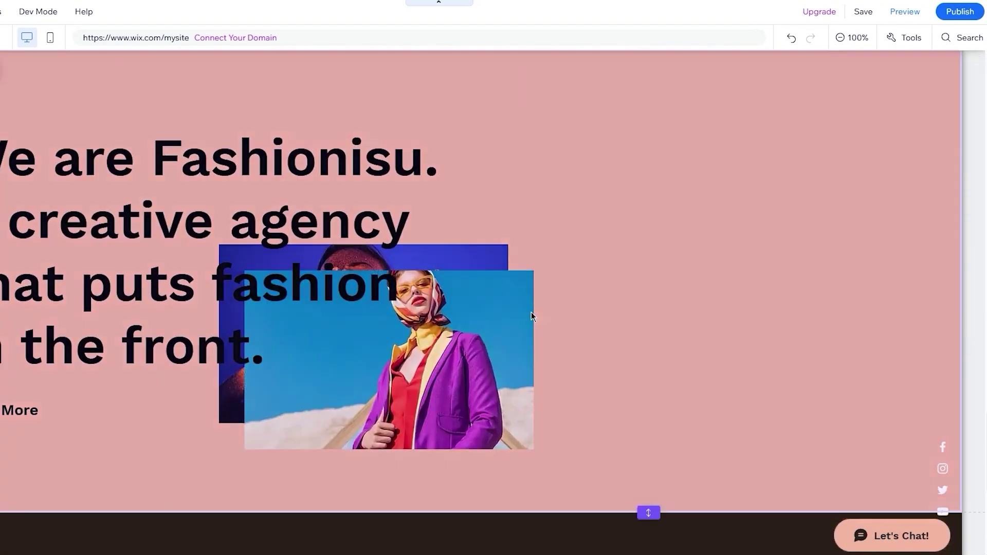
scroll(592, 316, "up", 12)
scroll(623, 311, "up", 20)
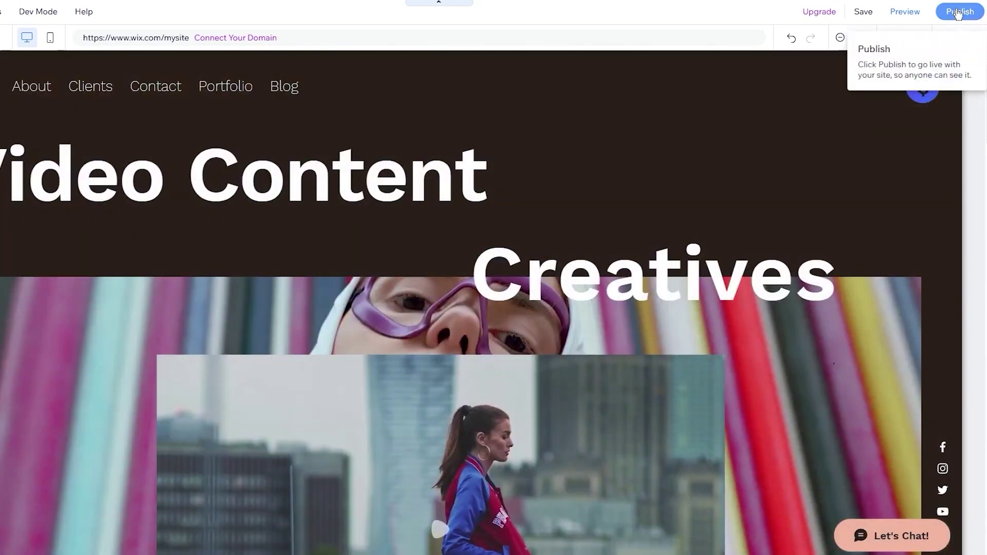
- Publish the site, dismiss the congratulations and mobile-editing prompts, and go to the dashboard
left_click(958, 14)
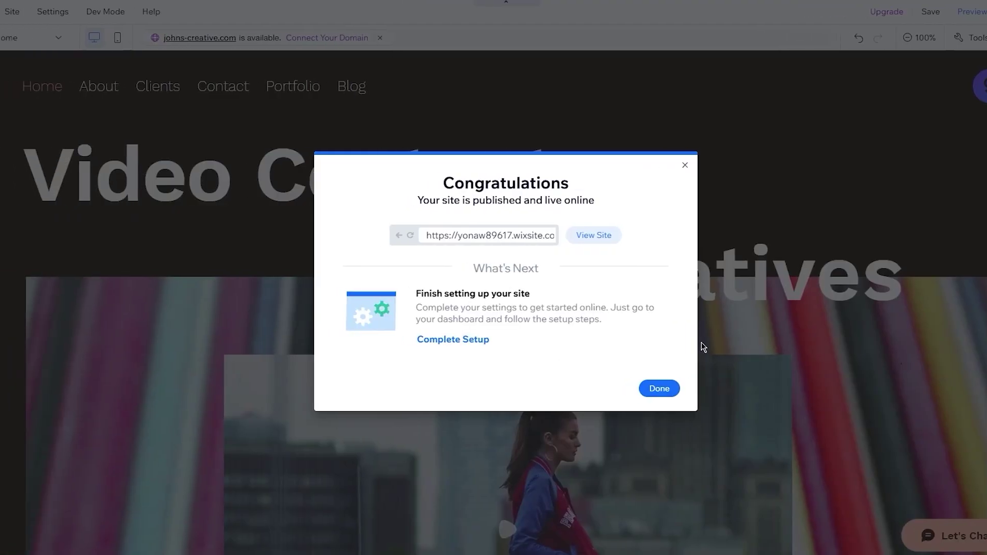
left_click(688, 165)
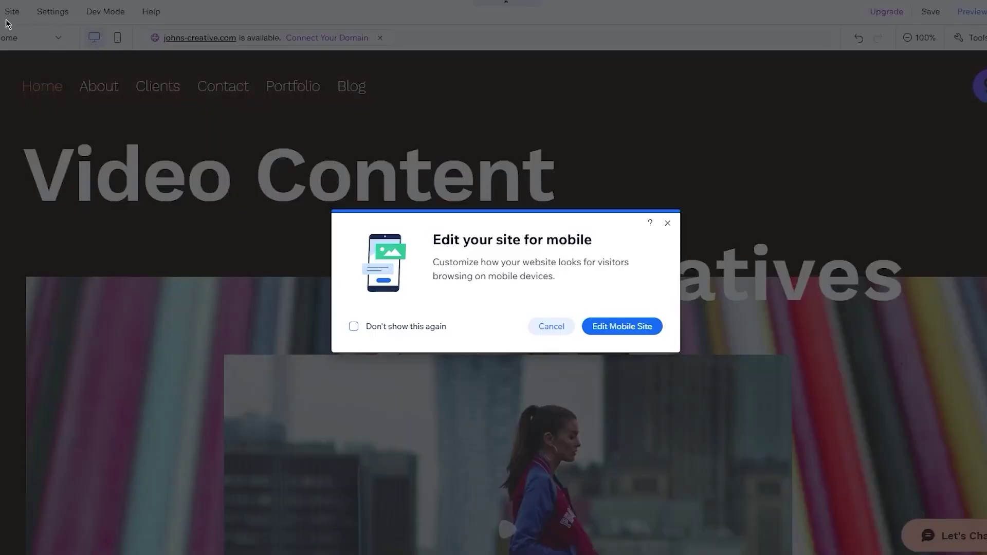
left_click(669, 221)
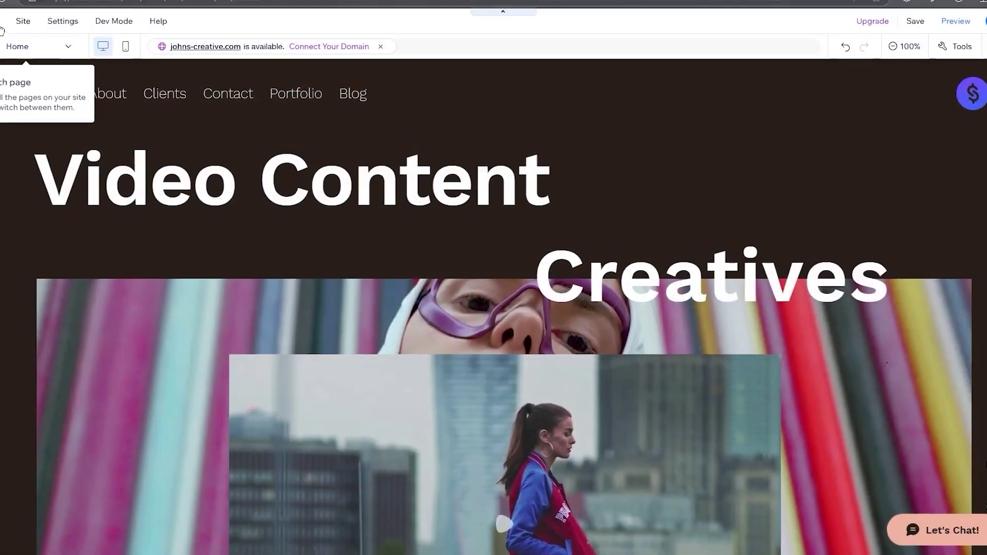
left_click(32, 66)
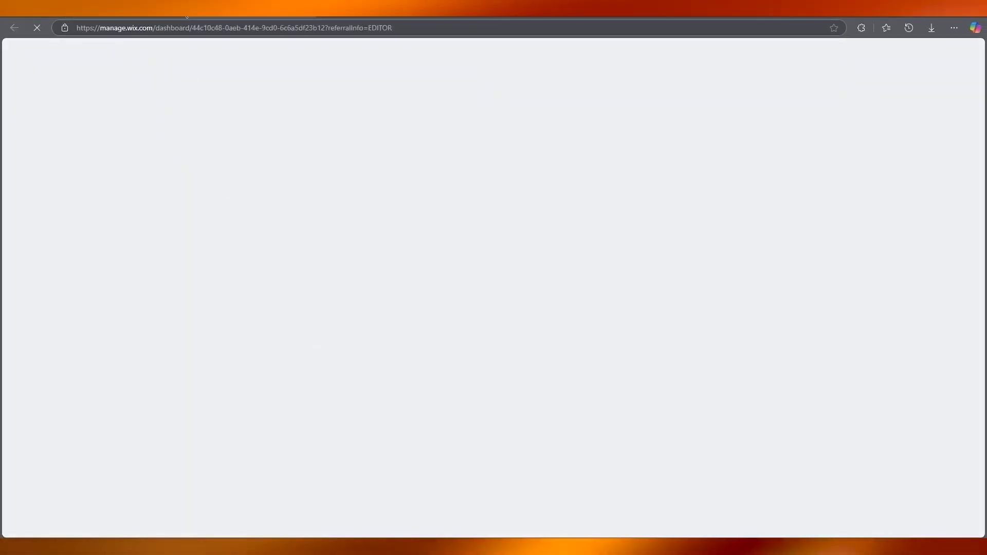